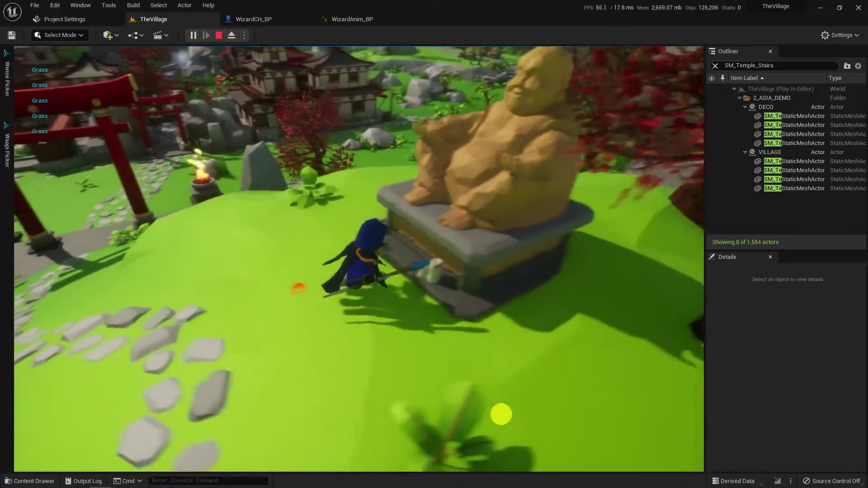
- Playtest TheVillage by walking the wizard from the grass hill across the stone gate platform to check the printed surface names
key(w)
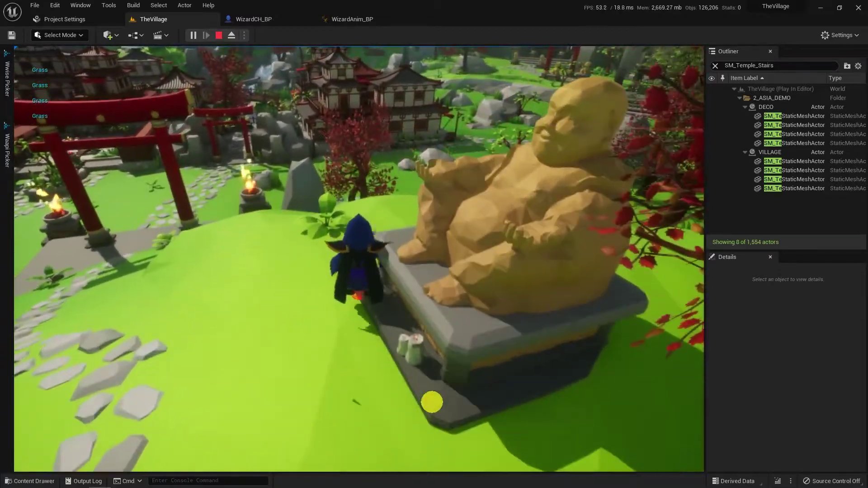
key(w)
key(a)
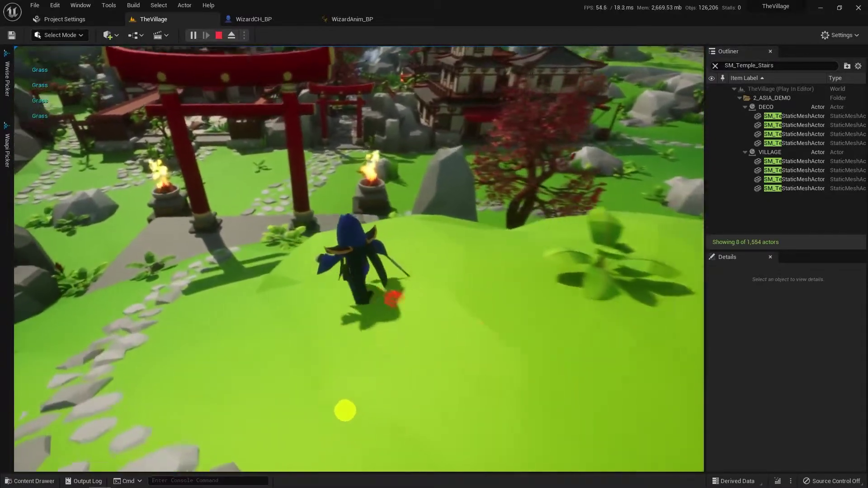
key(w)
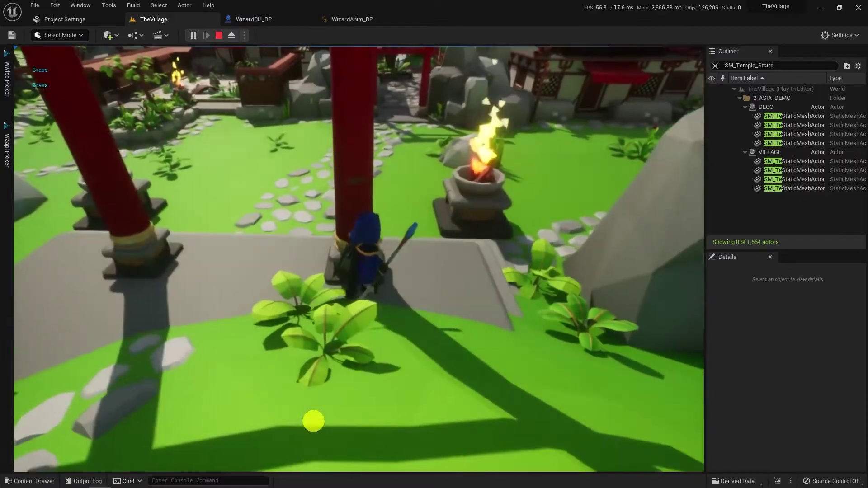
key(w)
key(a)
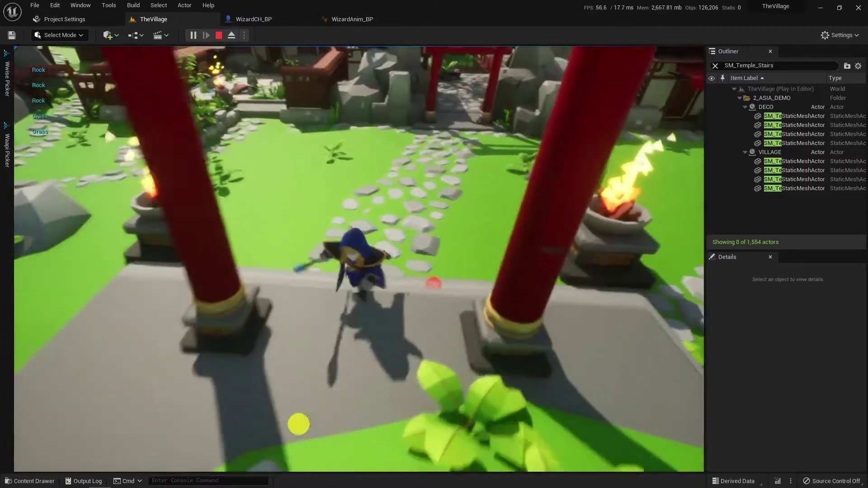
key(w)
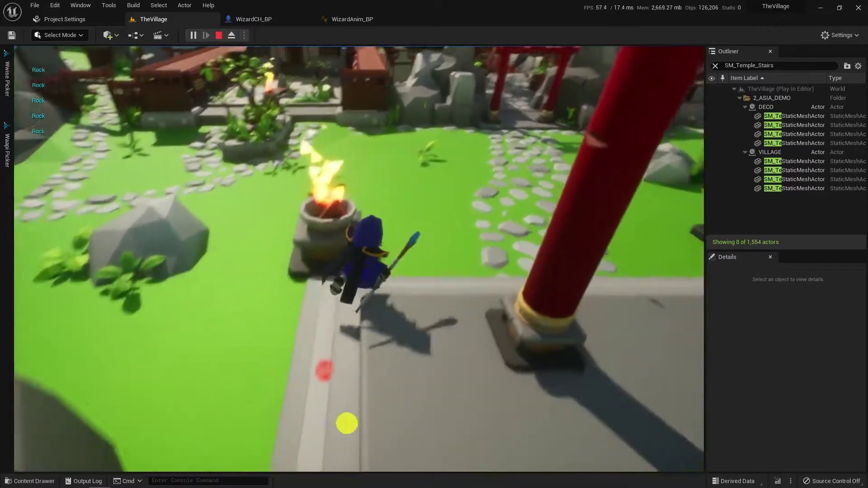
key(w)
key(d)
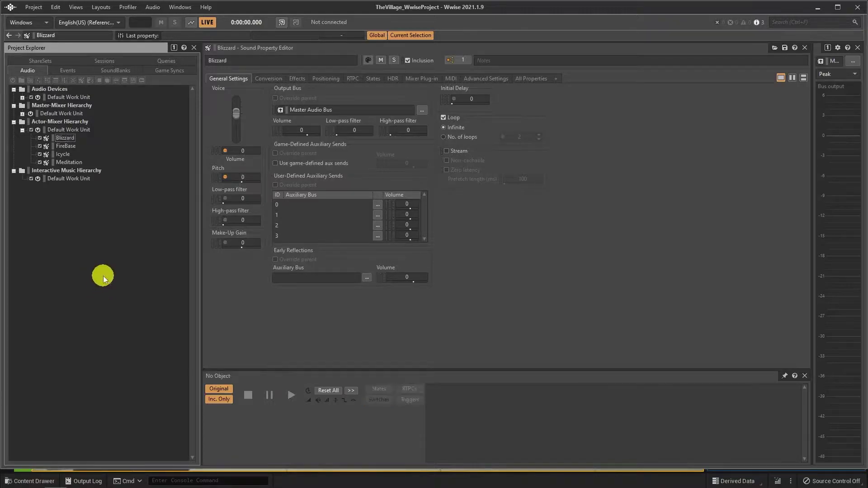
- Switch to Wwise, maximize it, and create a Switch Container named Footsteps in the Actor-Mixer Hierarchy's Default Work Unit
click(837, 7)
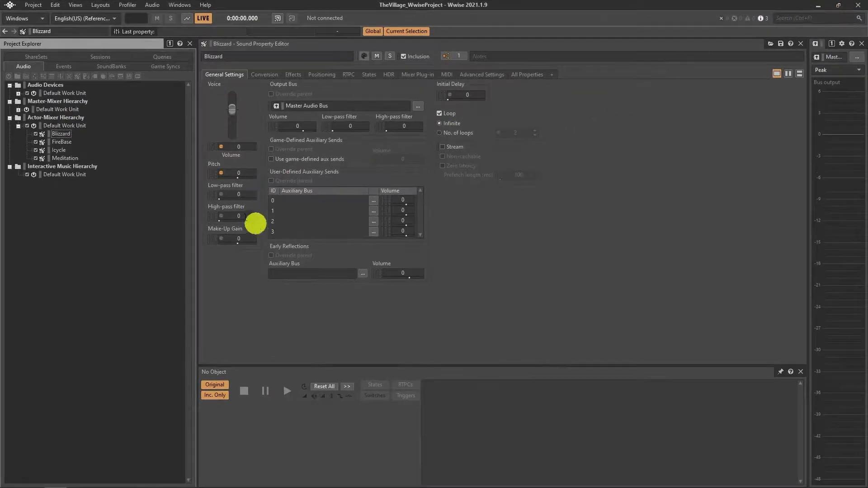
right_click(73, 126)
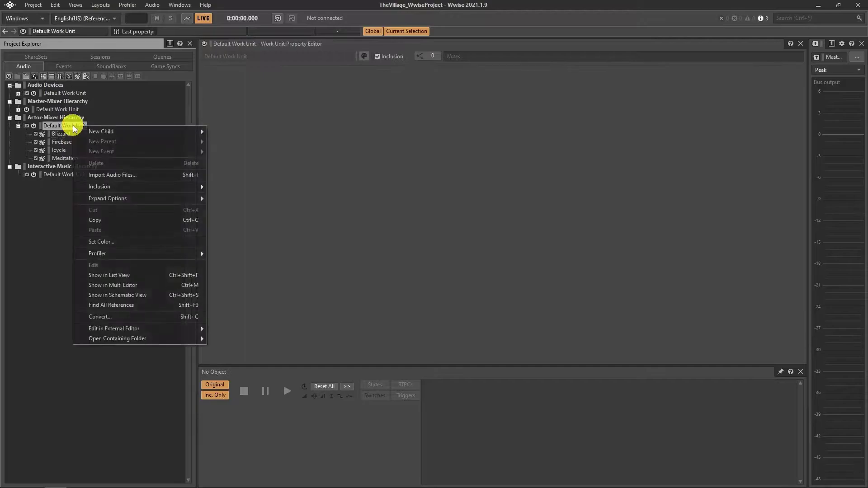
mouse_move(114, 134)
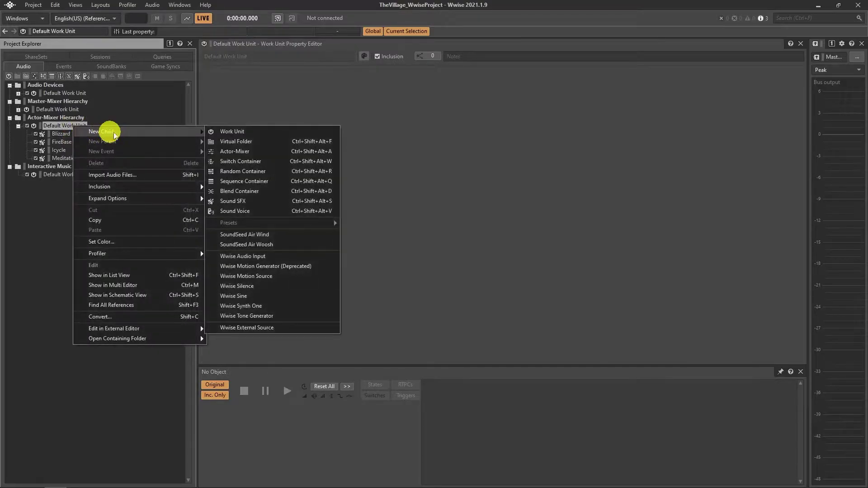
click(225, 161)
text(Footsteps)
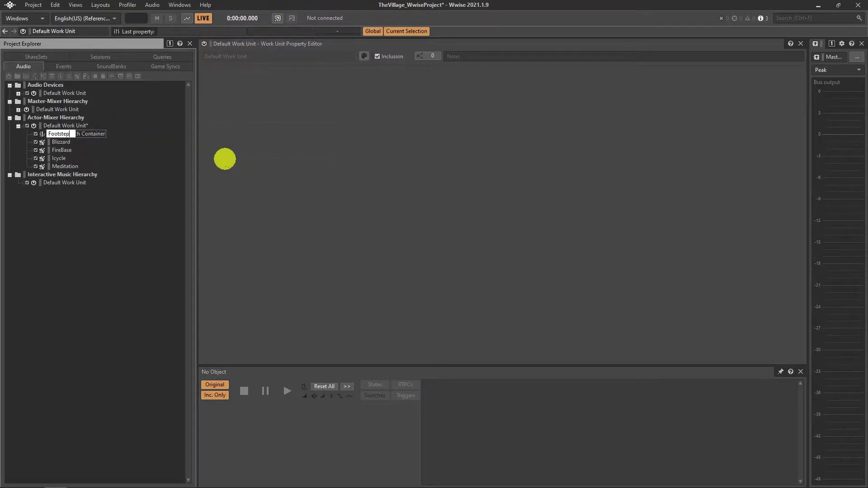
key(Return)
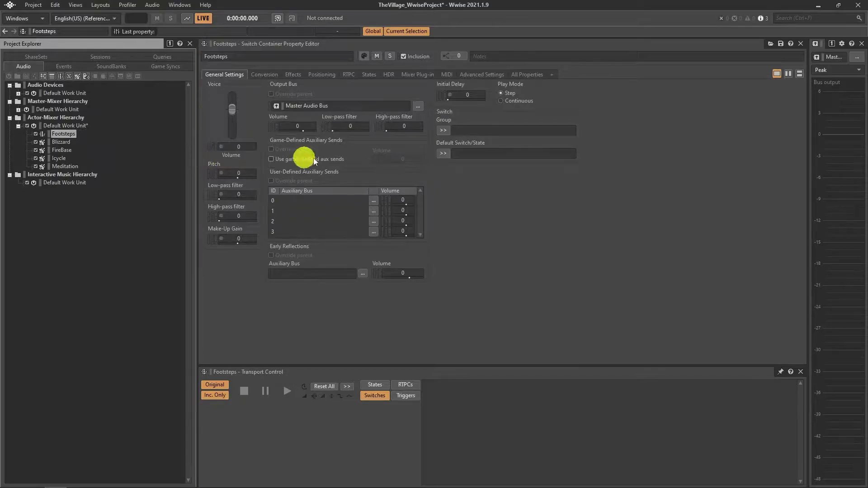
- Create a new switch group named Footsteps and assign it to the Footsteps container
click(444, 130)
mouse_move(476, 132)
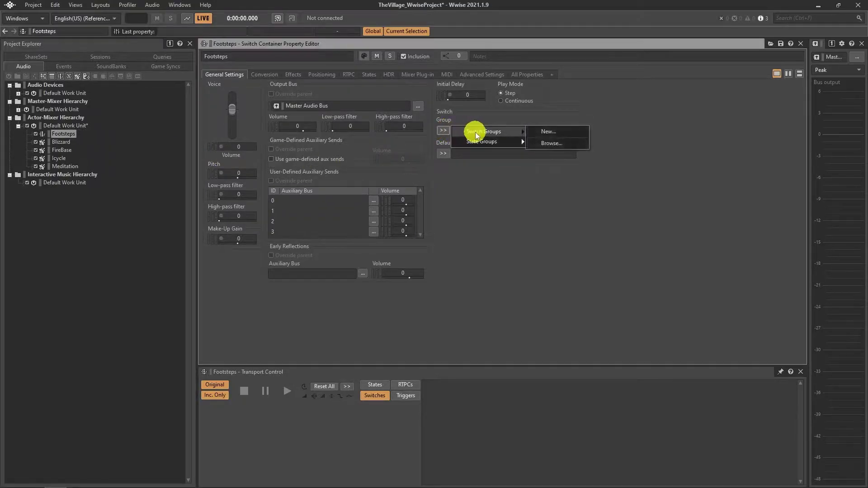
click(546, 133)
text(Footsteps)
key(Return)
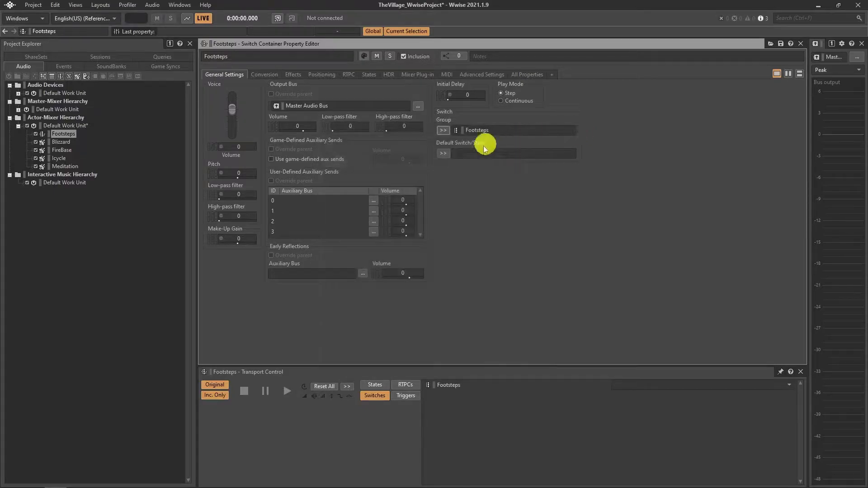
- Create the switches Rock and Grass in the Footsteps group and choose Grass as the container's default switch
click(446, 155)
click(474, 166)
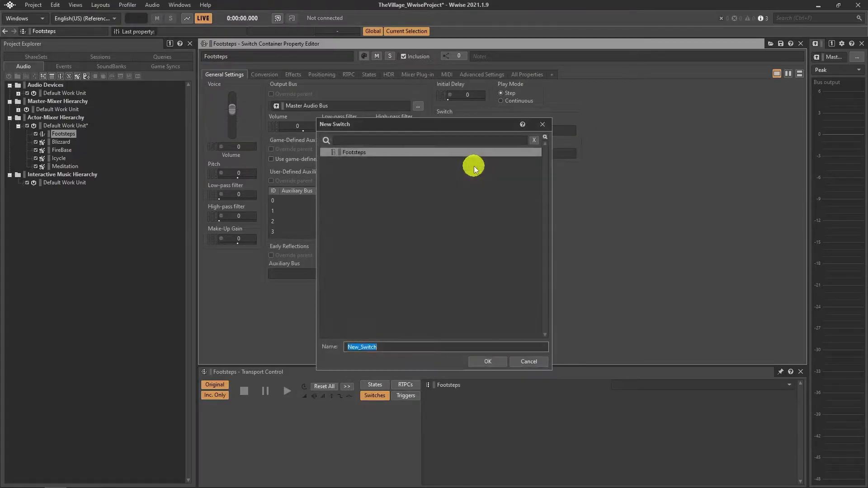
text(Rock)
key(Return)
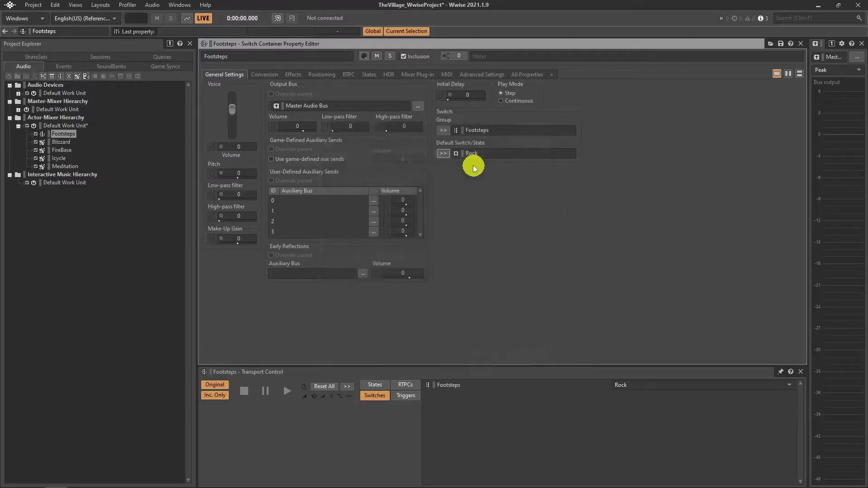
click(472, 167)
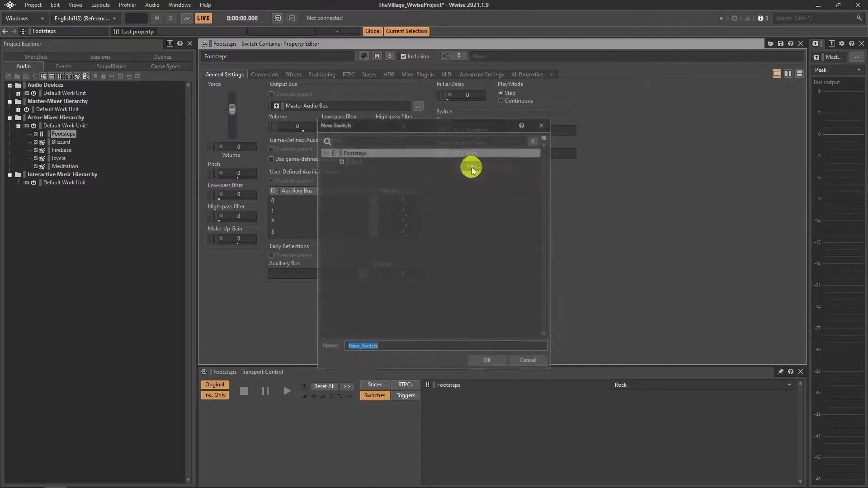
key(Return)
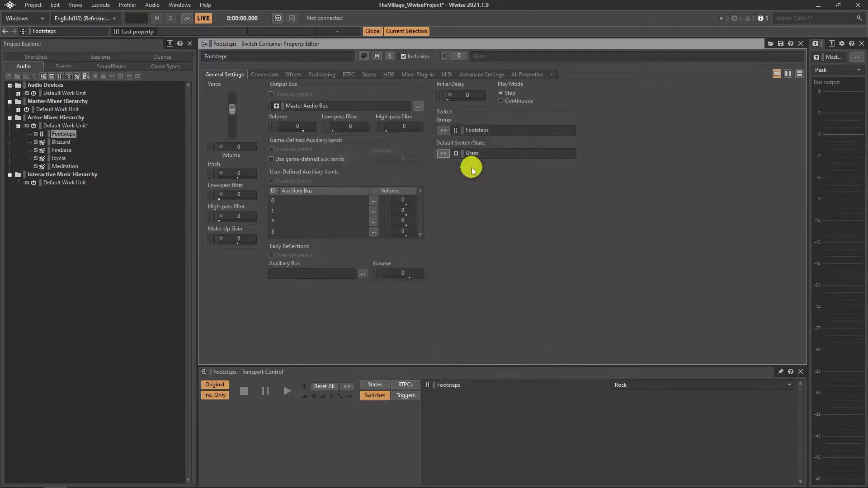
click(445, 154)
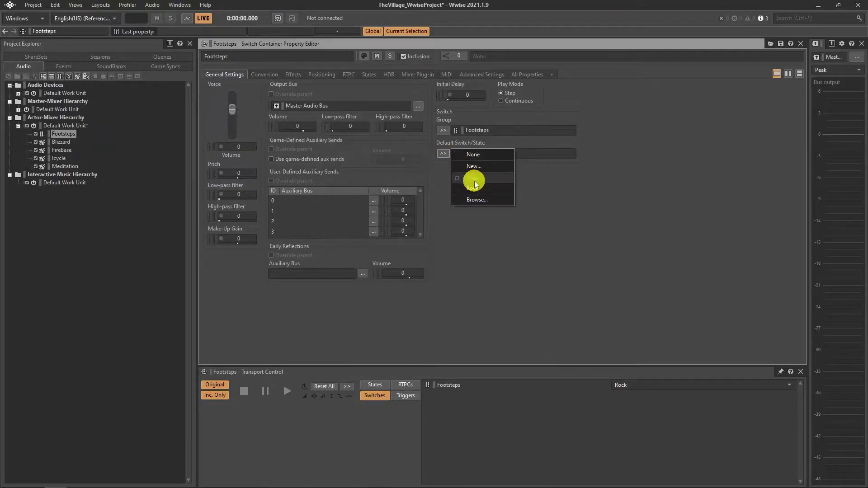
click(471, 179)
- Examine the Footsteps switch group and its Grass and Rock switches among the project's game syncs
click(148, 68)
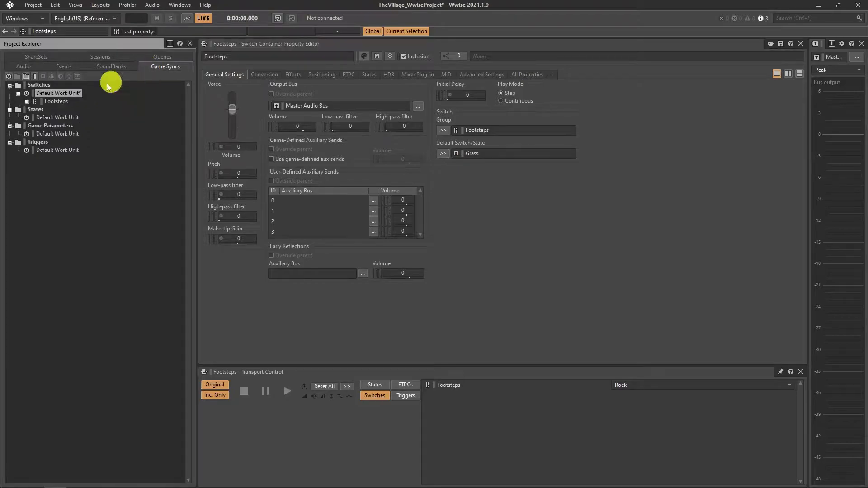
click(27, 102)
click(54, 110)
click(55, 117)
click(57, 93)
click(59, 102)
click(60, 110)
click(62, 118)
- Add a Random Container named Rock as a child of the Footsteps switch container
click(25, 67)
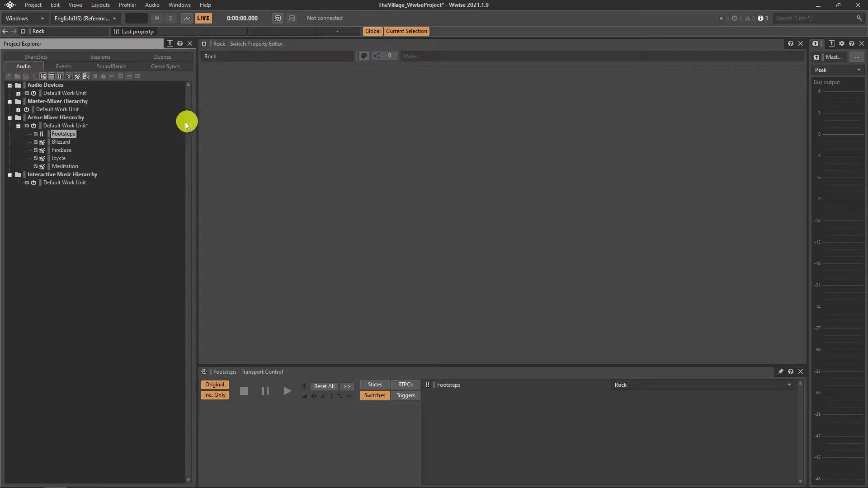
click(65, 134)
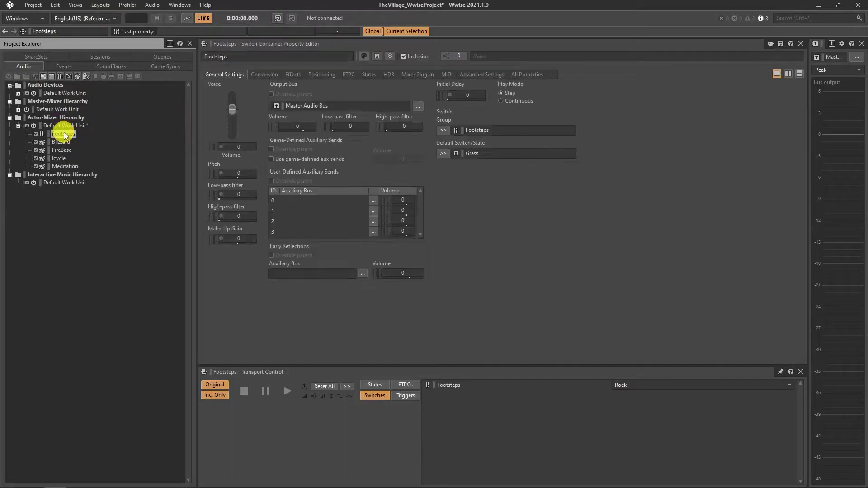
right_click(64, 134)
mouse_move(95, 138)
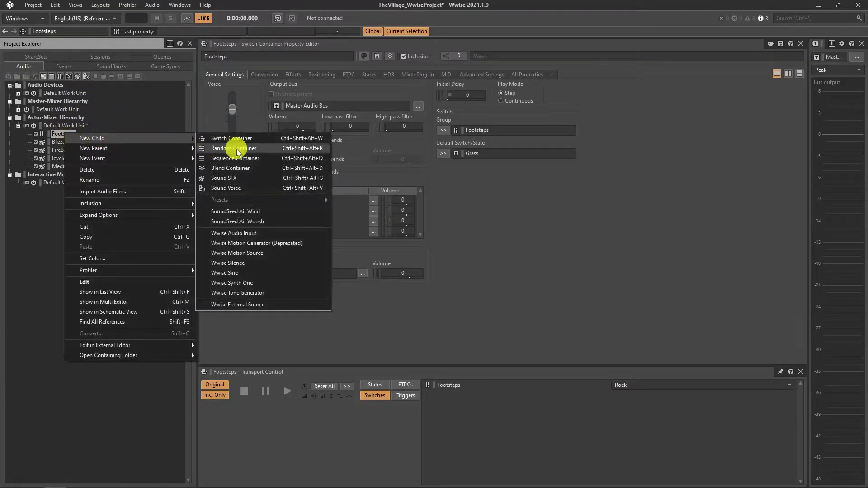
click(238, 150)
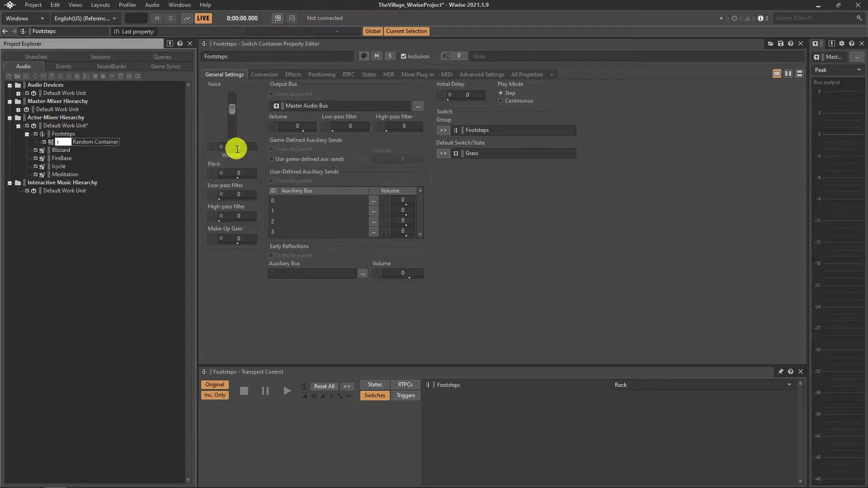
key(Return)
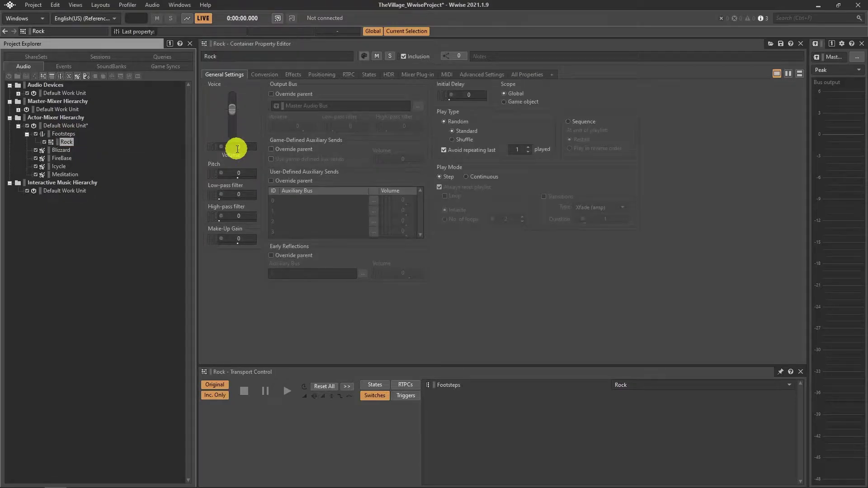
- Add a second Random Container named Grass under the Footsteps switch container
click(59, 135)
right_click(58, 136)
mouse_move(88, 141)
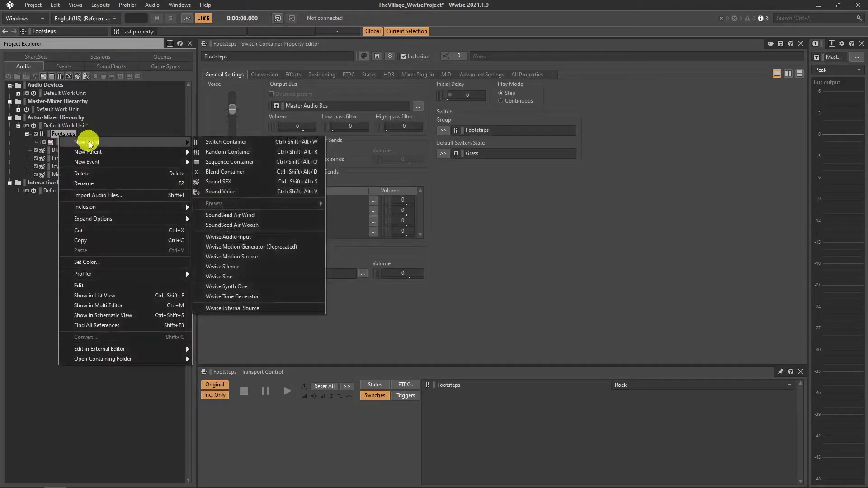
click(225, 153)
text(Gra)
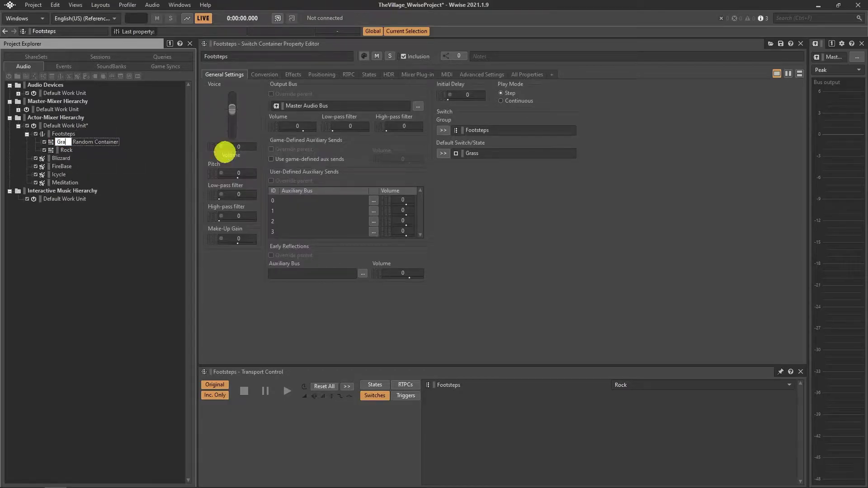
text(ss)
key(Return)
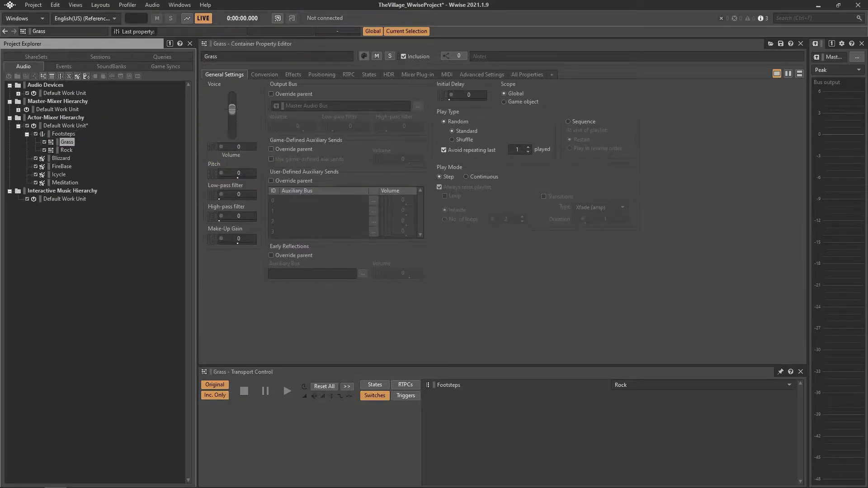
- Import FootstepsGrass_0.wav through FootstepsGrass_0-06.wav from the Footsteps sounds folder into the Grass container as Sound SFX
drag(0, 181, 481, 78)
click(447, 171)
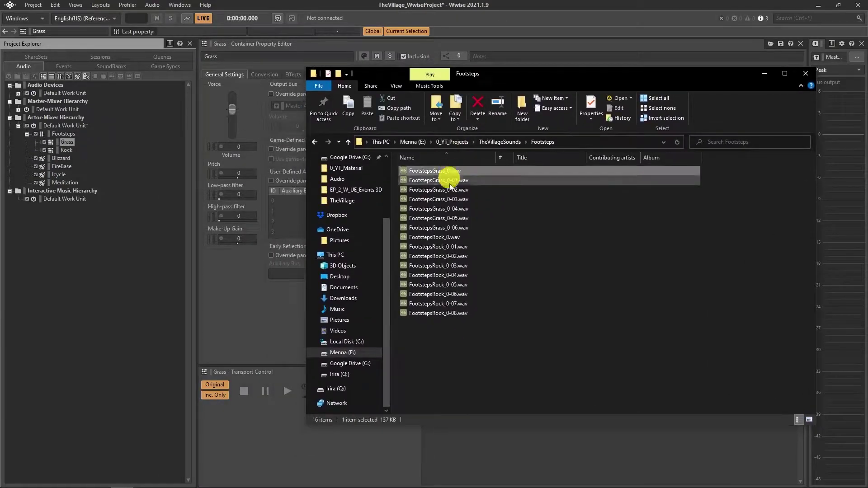
shift+click(442, 228)
drag(442, 199, 125, 163)
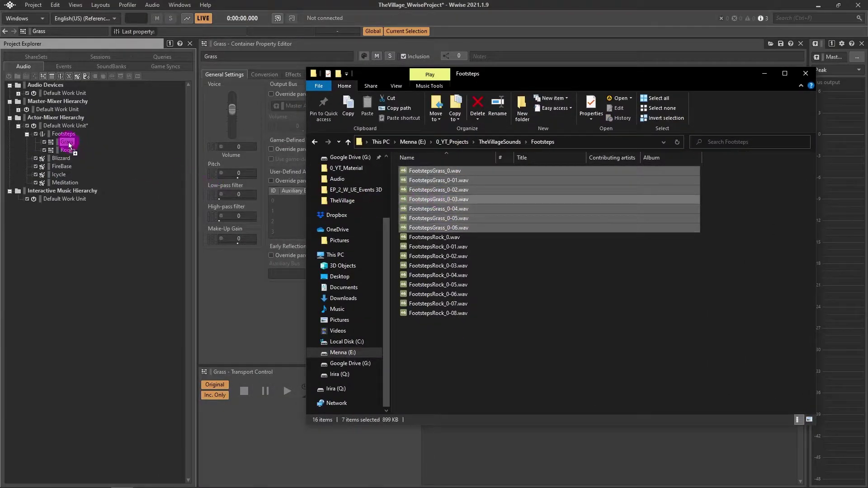
drag(71, 146, 68, 142)
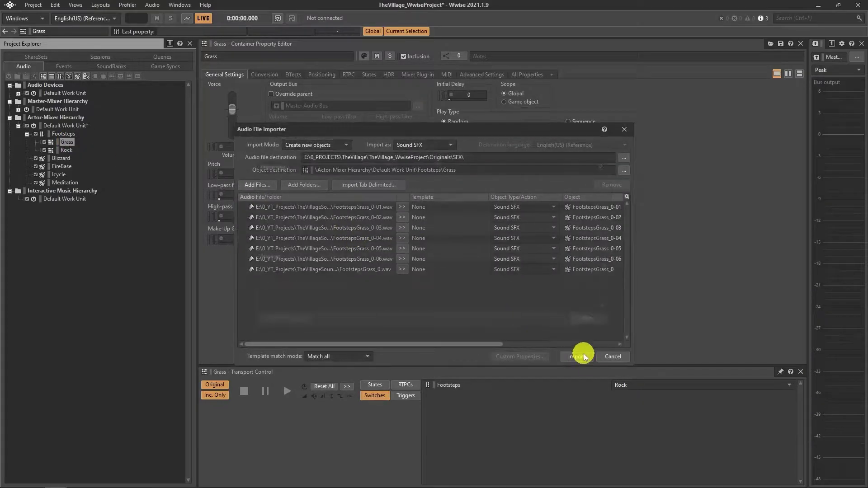
click(582, 356)
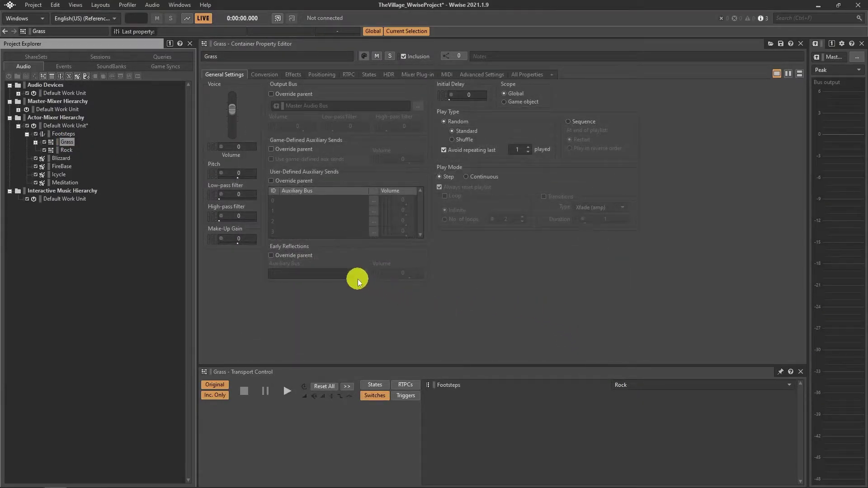
- Import FootstepsRock_0.wav through FootstepsRock_0-08.wav into the Rock container as Sound SFX
key(alt+Tab)
click(430, 237)
shift+click(441, 313)
drag(411, 280, 134, 187)
drag(67, 155, 67, 156)
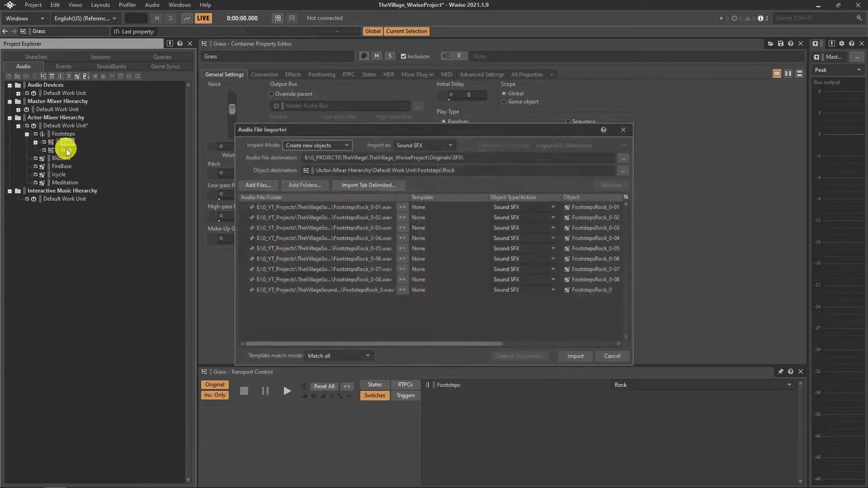
click(572, 358)
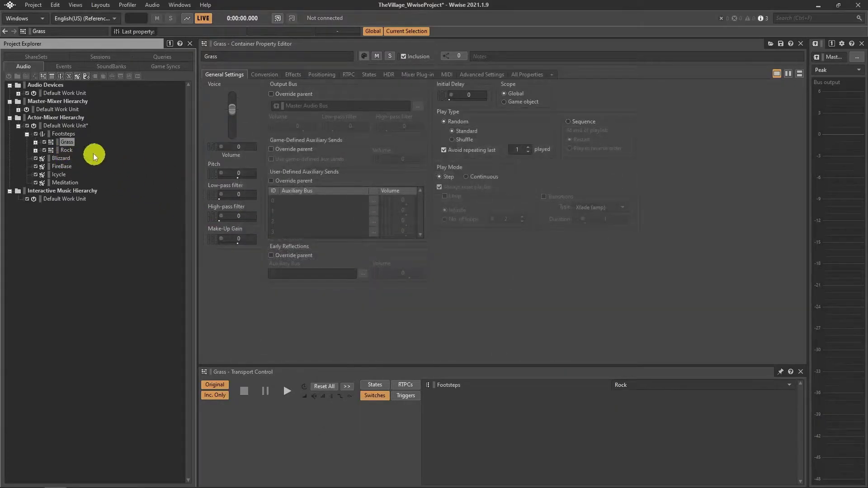
- Expand both random containers, preview the Grass footsteps, and set the Grass container's random play type to Shuffle
click(35, 142)
click(35, 207)
key(space)
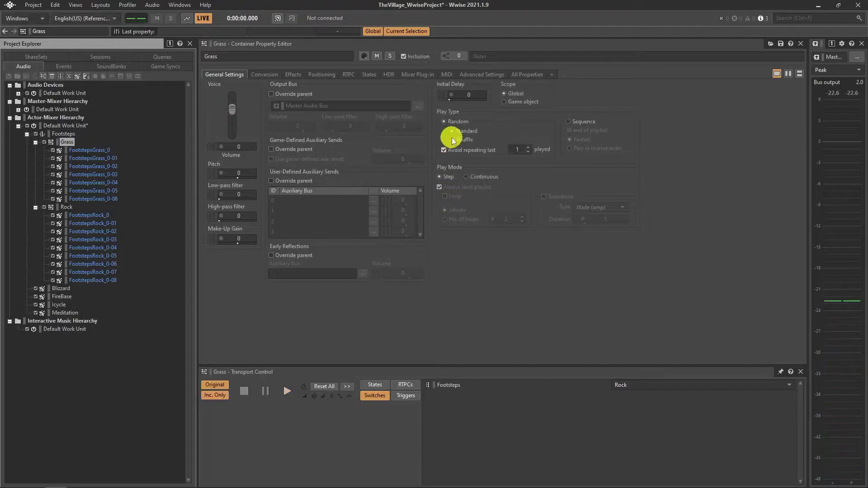
click(452, 138)
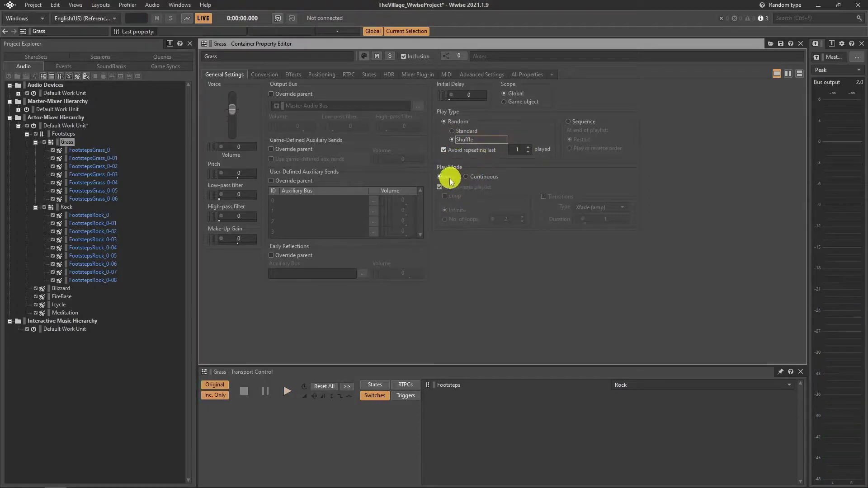
- Set the Rock container's random play type to Shuffle and preview its footsteps
click(59, 207)
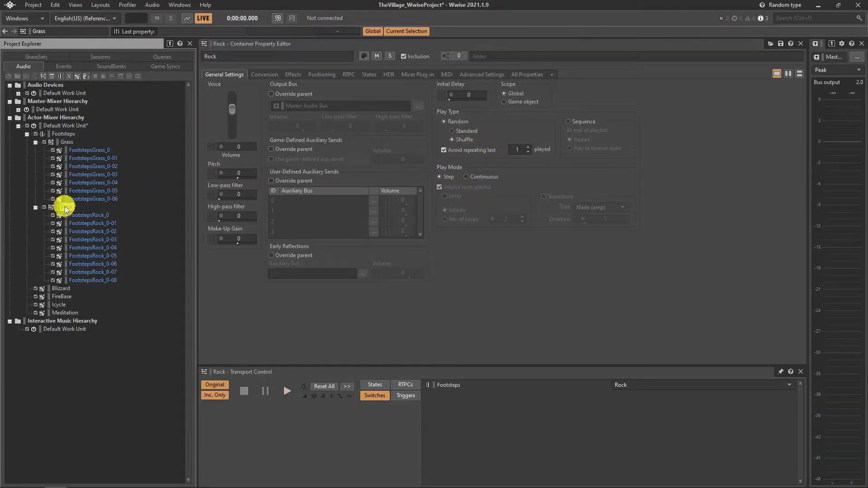
click(453, 140)
key(space)
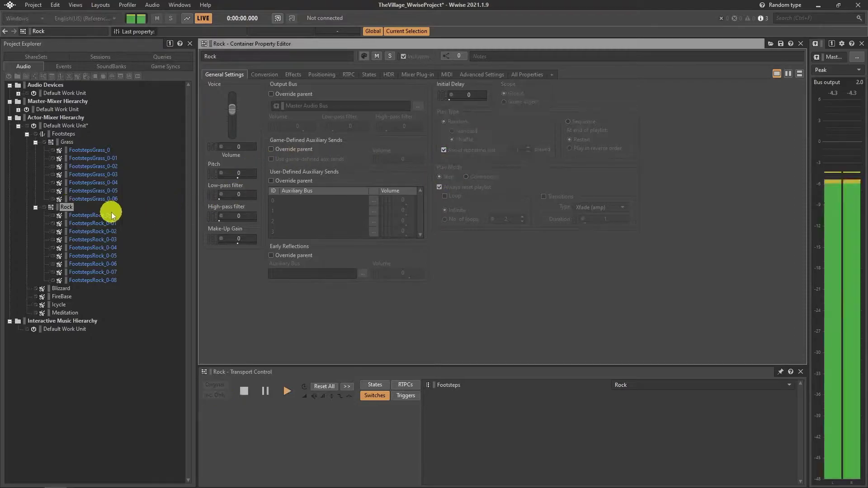
- Lower the Rock container's Volume to -4 and its Make-Up Gain to -3
drag(231, 109, 231, 111)
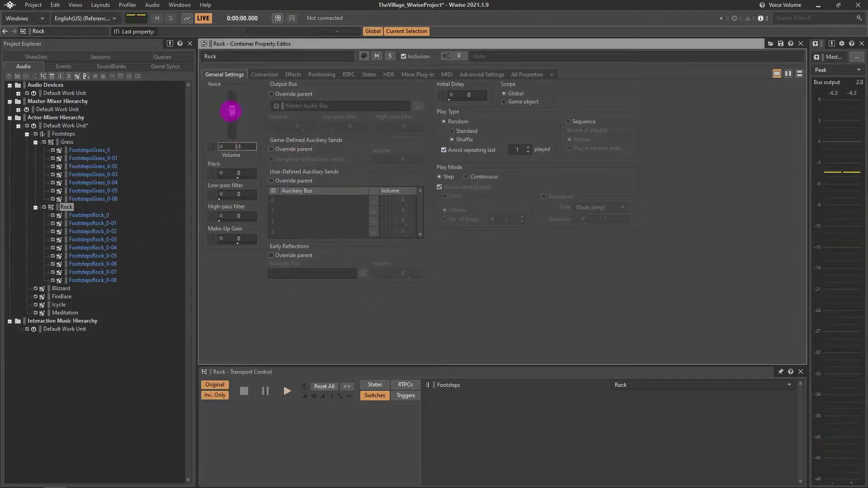
click(238, 241)
drag(227, 249, 226, 249)
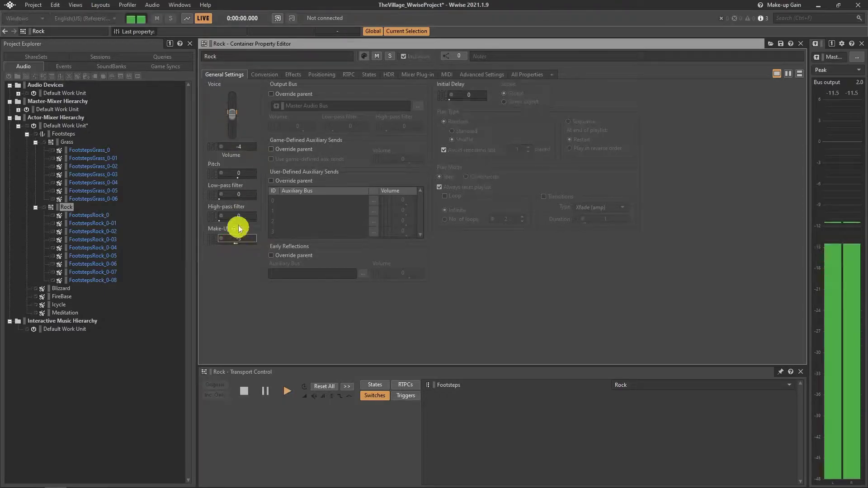
- Enable the Pitch randomizer on the Rock container with Min Offset -253 and Max Offset 126, and preview the variation
click(222, 174)
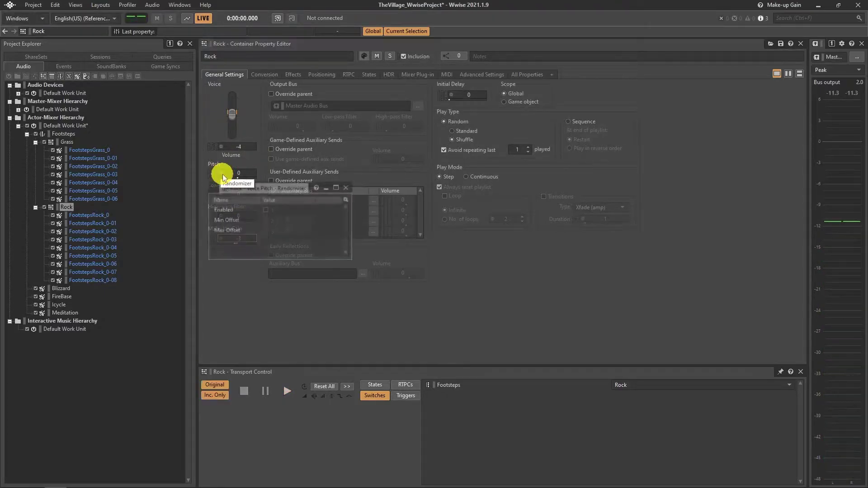
click(266, 210)
drag(309, 224, 265, 233)
click(286, 236)
click(257, 295)
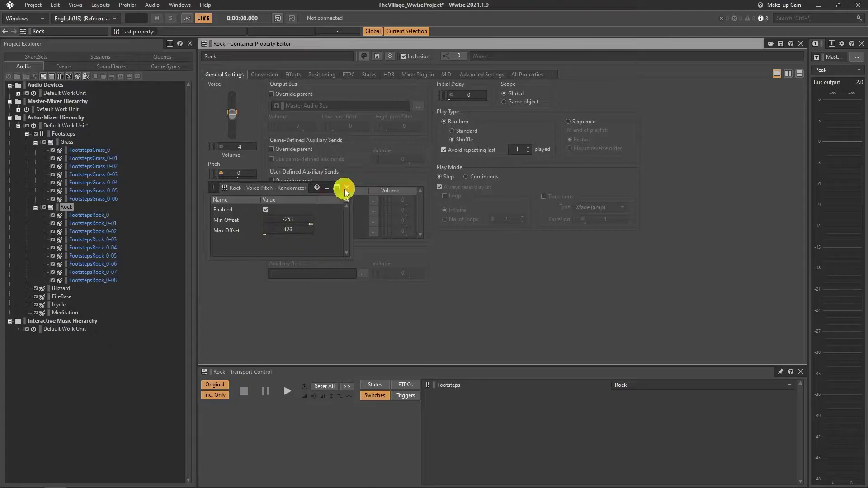
click(346, 189)
key(space)
- Set the Rock container's Low-pass filter to 33 and audition the footsteps repeatedly
mouse_move(220, 199)
mouse_down()
mouse_move(233, 198)
mouse_move(222, 194)
mouse_up()
key(space)
key(space)
key(space)
key(space)
key(space)
key(space)
key(space)
key(space)
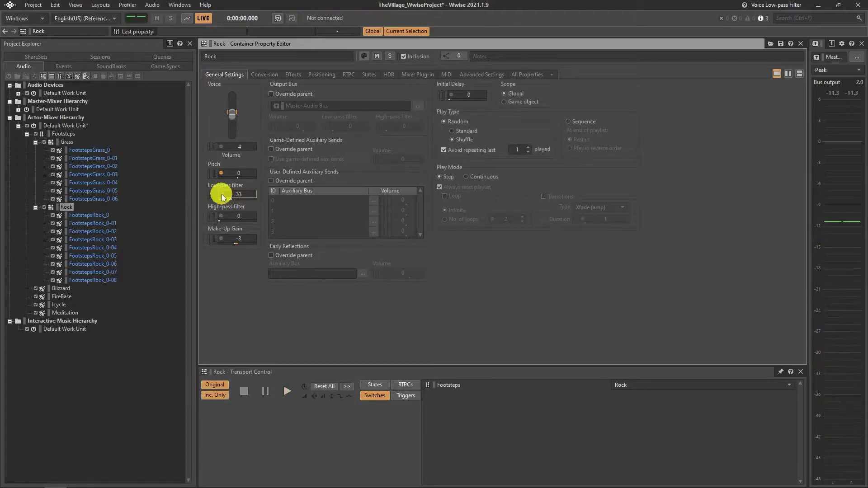
- Enable the Low-pass filter randomizer on the Rock container with a lowered Min Offset, and preview the result
click(221, 194)
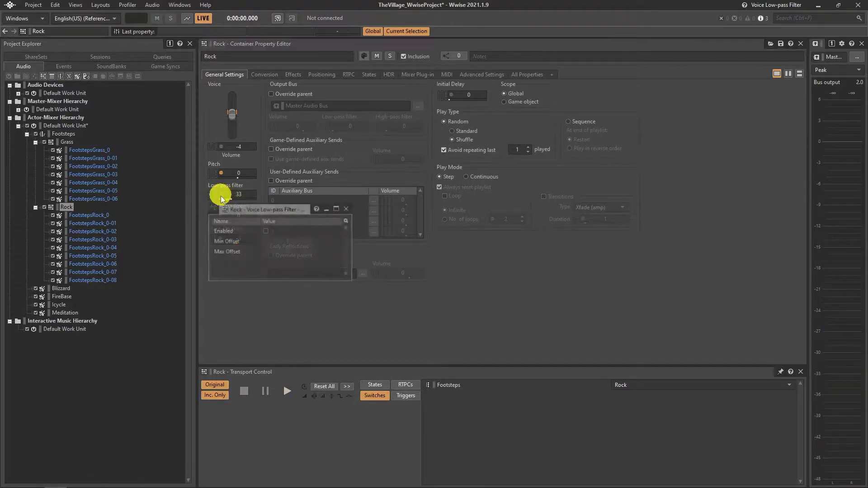
click(266, 231)
drag(312, 246, 306, 244)
click(347, 208)
key(space)
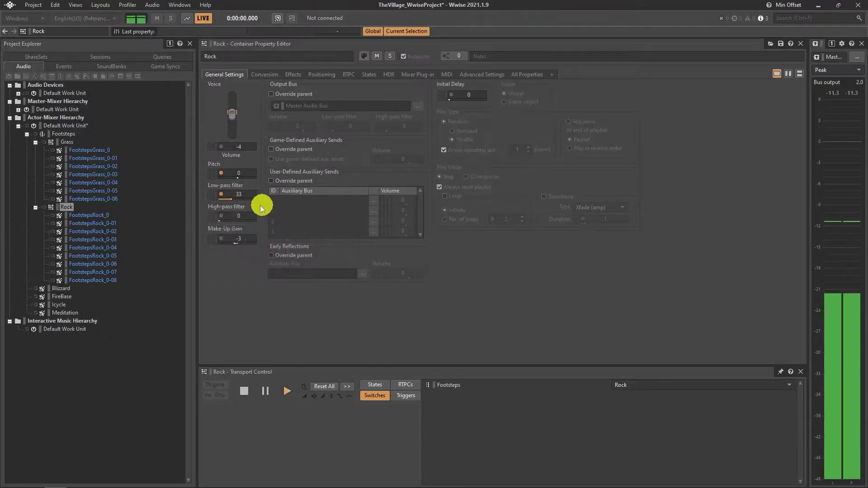
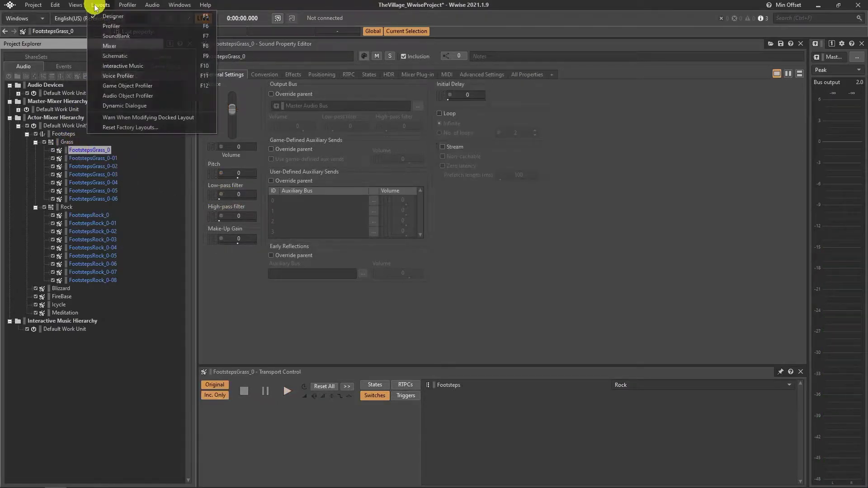
- In the Source Editor, trim FootstepsGrass_0 from about 0.037 to 0.592 with a 0.048 fade-in and 0.163 fade-out, and preview it
mouse_move(76, 5)
mouse_move(162, 18)
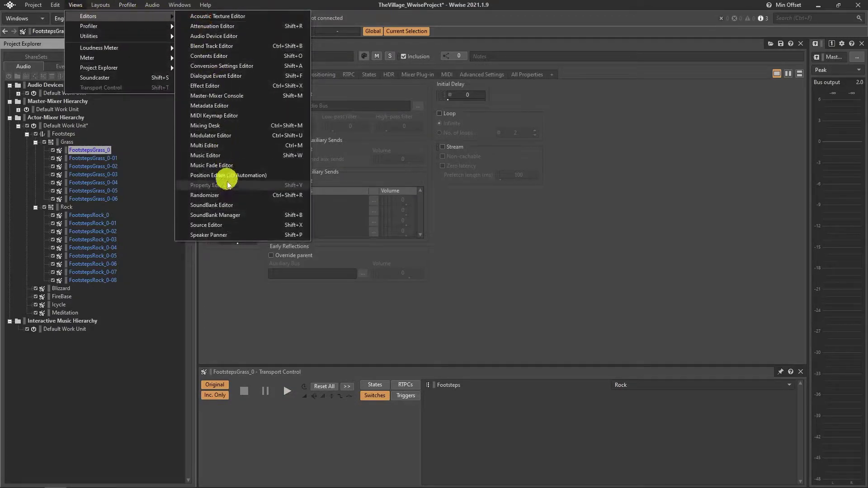
click(224, 225)
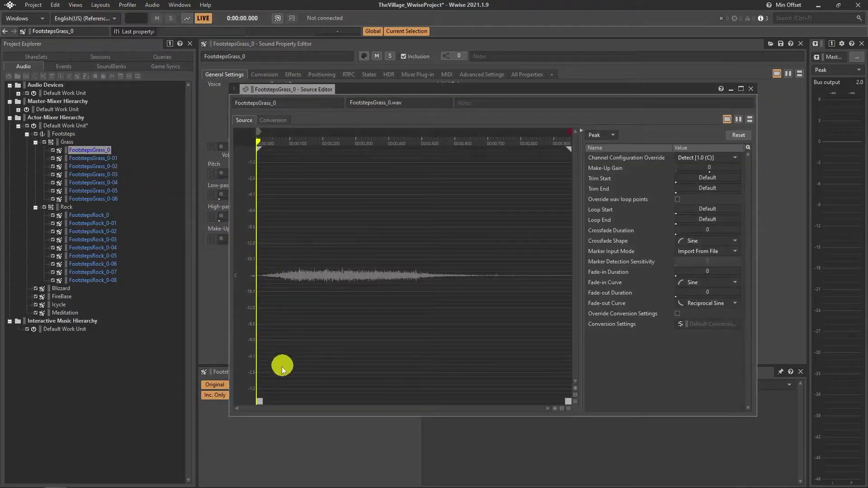
drag(262, 400, 274, 401)
drag(268, 158, 301, 161)
drag(566, 402, 448, 401)
drag(446, 147, 395, 149)
key(space)
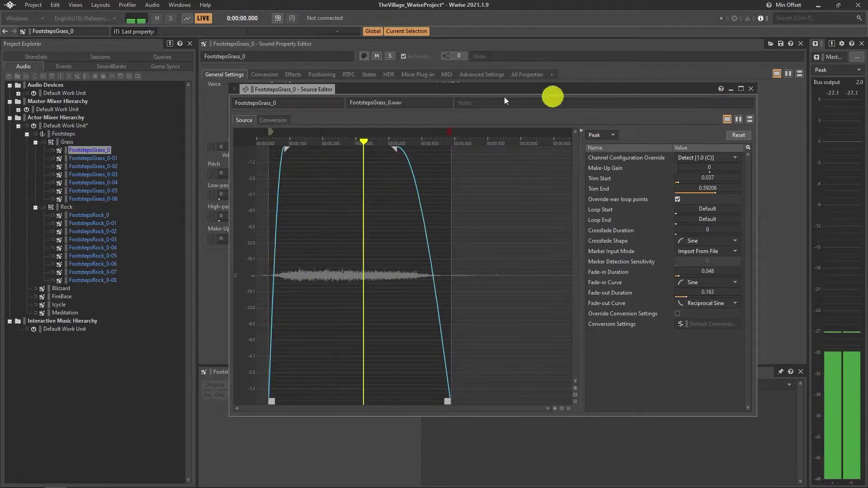
- Trim FootstepsGrass_0-01 from about 0.070 to 0.641 with a 0.141 fade-in and 0.123 fade-out, and preview it
click(104, 158)
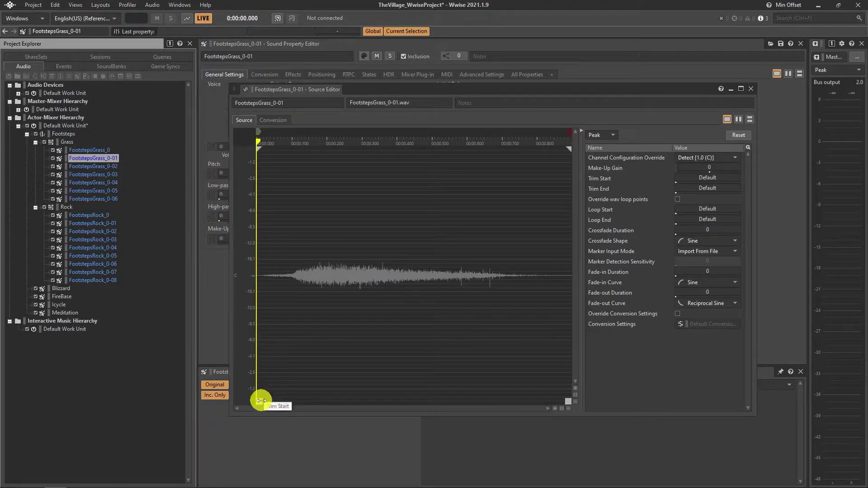
drag(261, 400, 282, 400)
drag(282, 143, 331, 147)
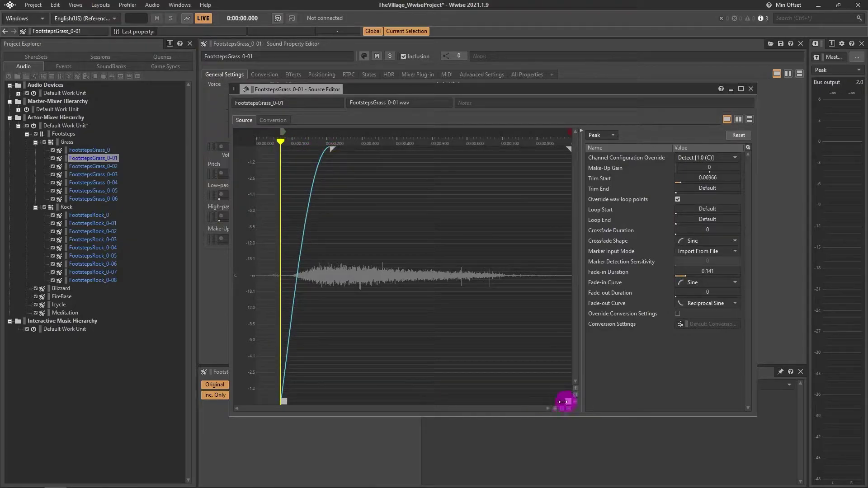
drag(563, 401, 476, 401)
drag(477, 146, 430, 157)
key(space)
key(space)
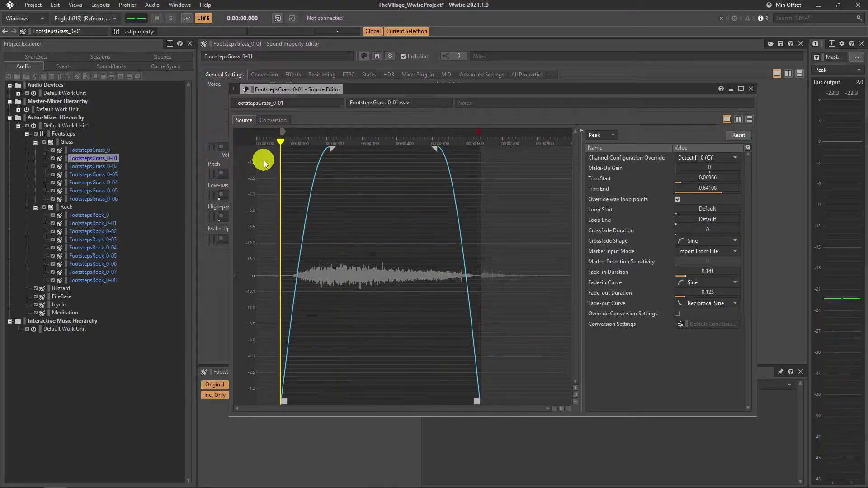
- Trim the quiet start and end of FootstepsGrass_0-02, add a short fade-in and fade-out, and preview it
click(95, 166)
drag(266, 404, 290, 401)
drag(290, 148, 321, 150)
key(space)
drag(568, 402, 518, 401)
drag(519, 151, 465, 150)
key(space)
- Trim FootstepsGrass_0-03 from about 0.041 to 0.648 with a 0.085 fade-in and 0.212 fade-out, and preview it
click(109, 174)
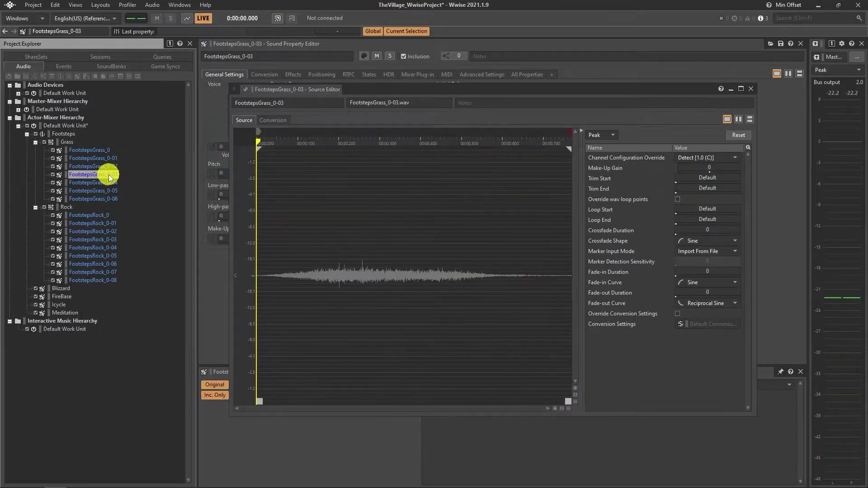
drag(261, 401, 275, 401)
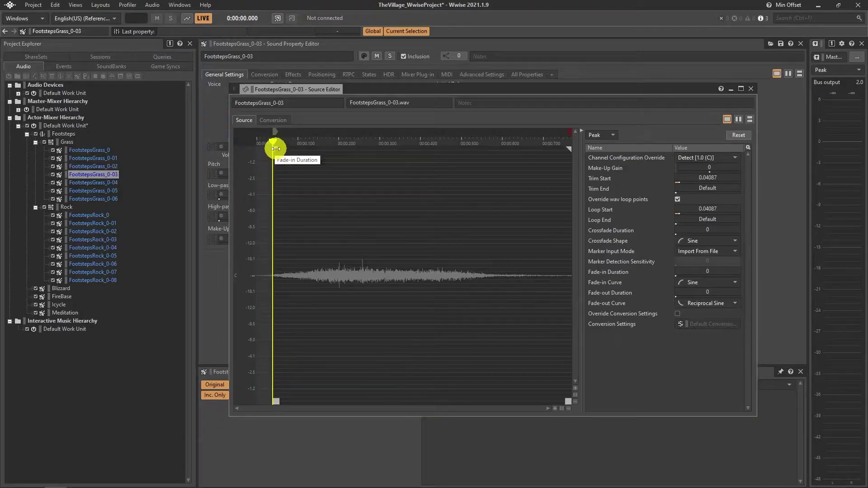
drag(277, 145, 310, 149)
key(space)
drag(566, 401, 520, 401)
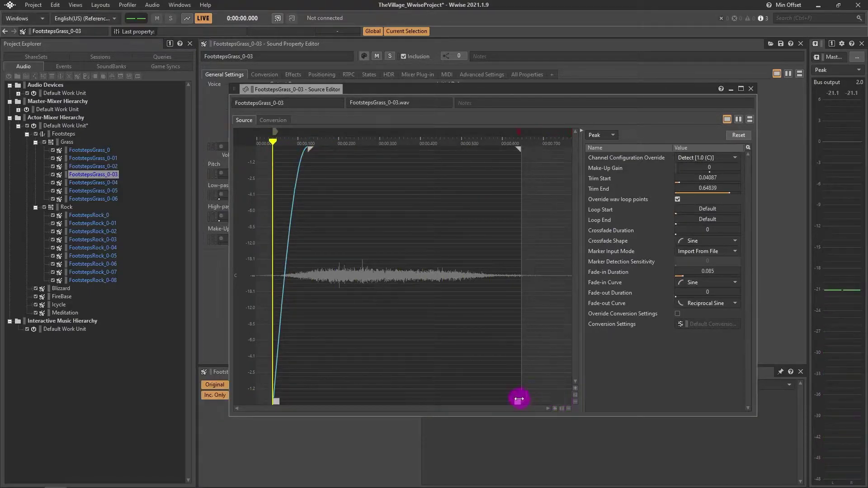
drag(519, 151, 431, 160)
key(space)
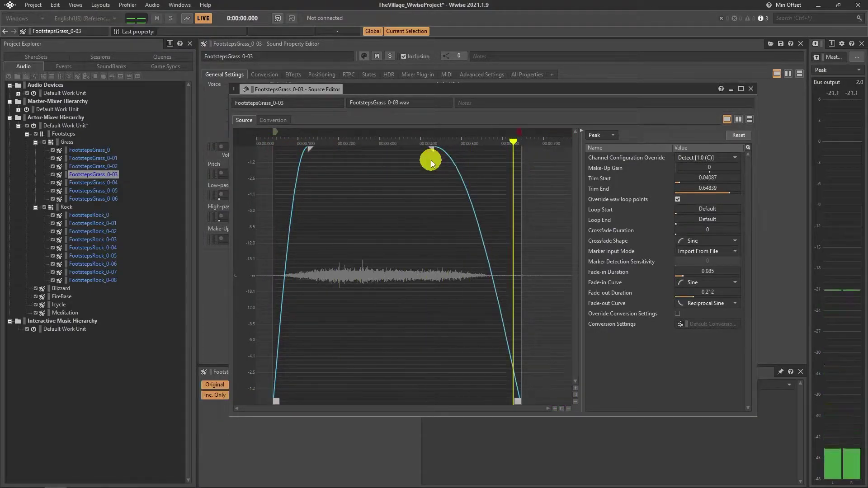
click(108, 174)
key(space)
- Delete FootstepsGrass_0-04 from the Grass container
click(107, 183)
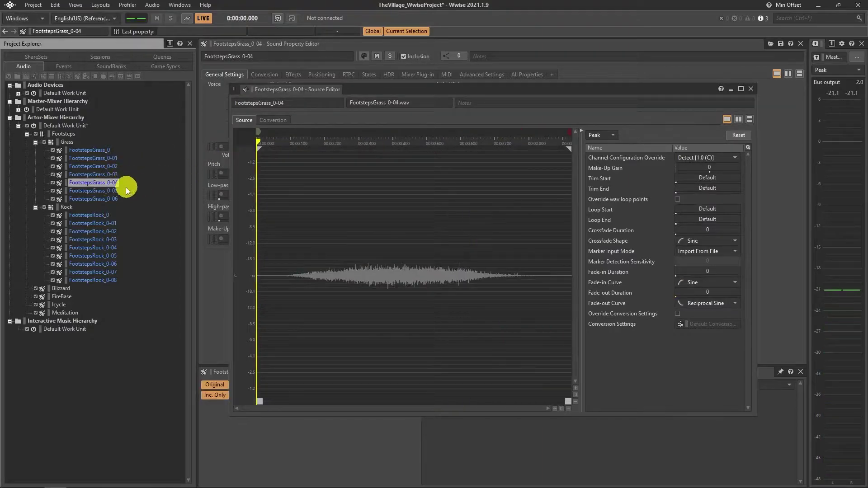
key(Delete)
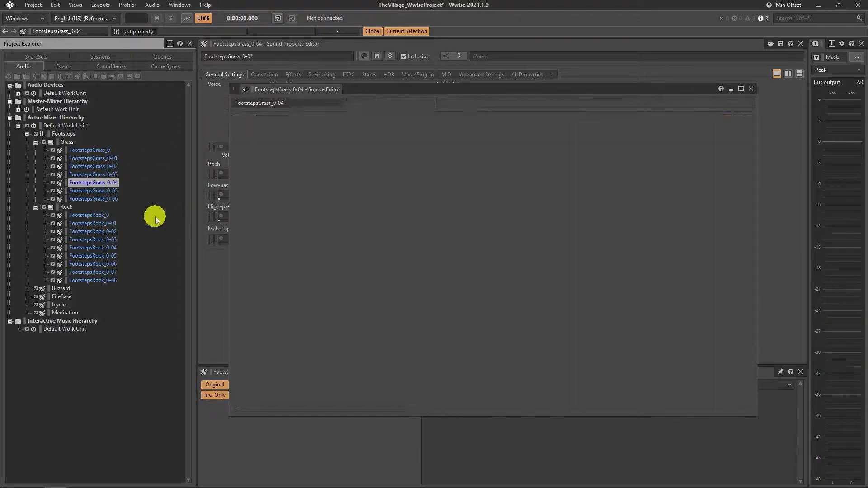
- Trim FootstepsGrass_0-06 from about 0.062 to 0.646 with a 0.082 fade-in and a short fade-out, and preview it
click(112, 190)
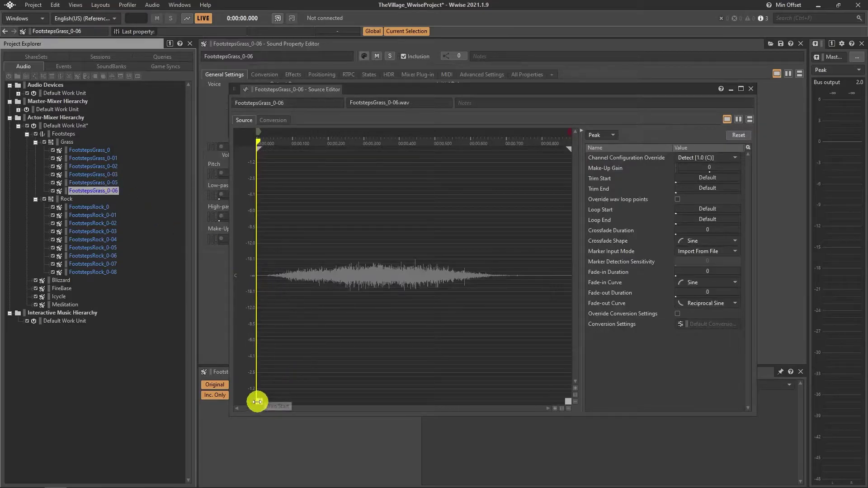
drag(258, 402, 277, 401)
drag(281, 141, 308, 149)
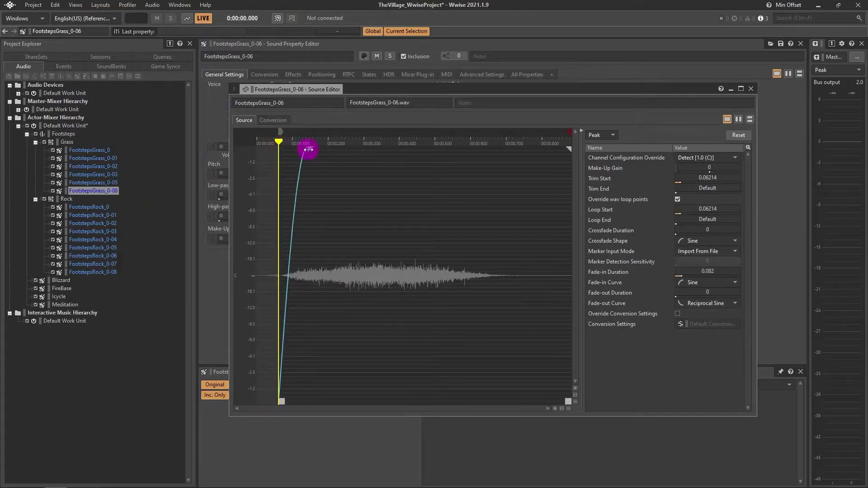
key(space)
drag(568, 402, 483, 402)
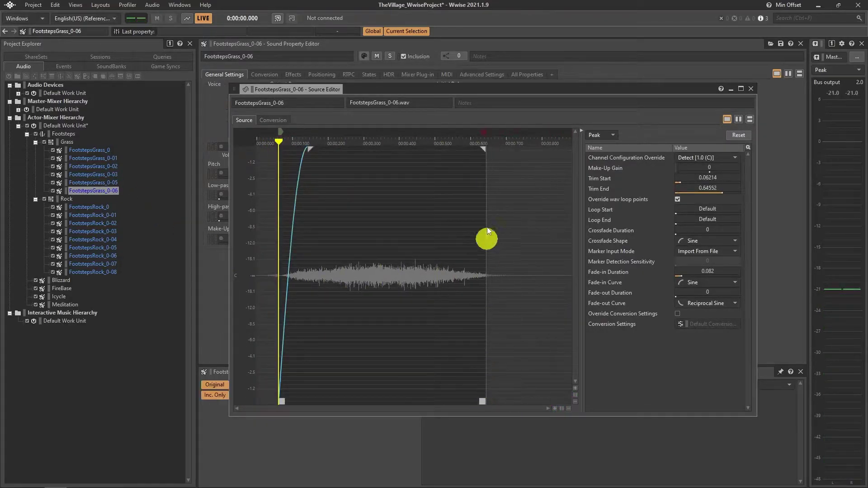
drag(482, 149, 430, 150)
key(space)
- Delete FootstepsGrass_0-05 from the Grass container and close the Source Editor
click(97, 184)
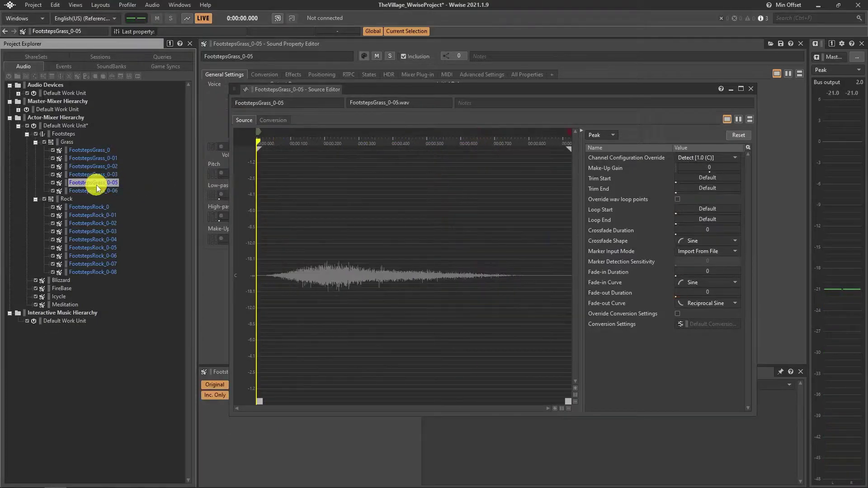
key(Delete)
click(88, 150)
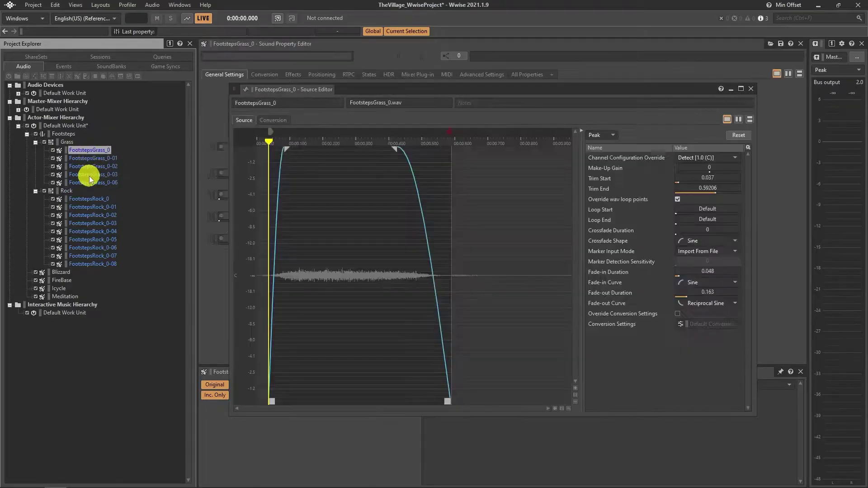
click(750, 92)
- Override the parent effects on the Grass container and add a default custom Wwise Time Stretch in the first effect slot
click(67, 142)
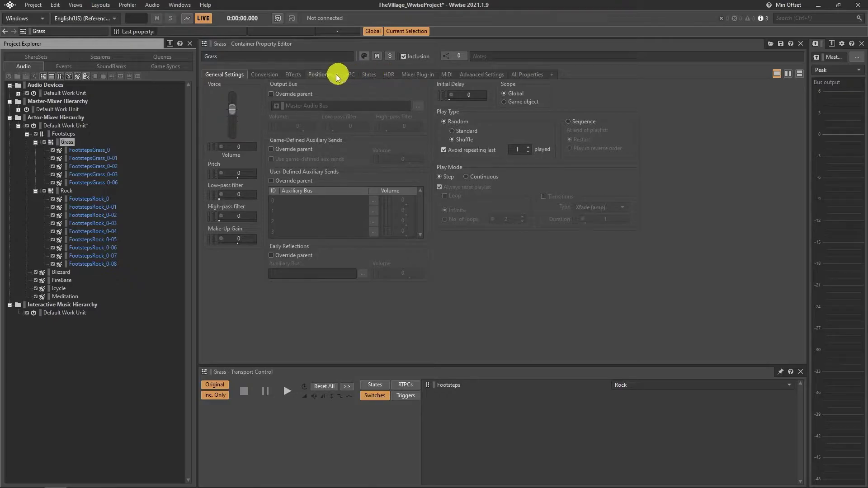
click(293, 75)
click(208, 86)
click(214, 115)
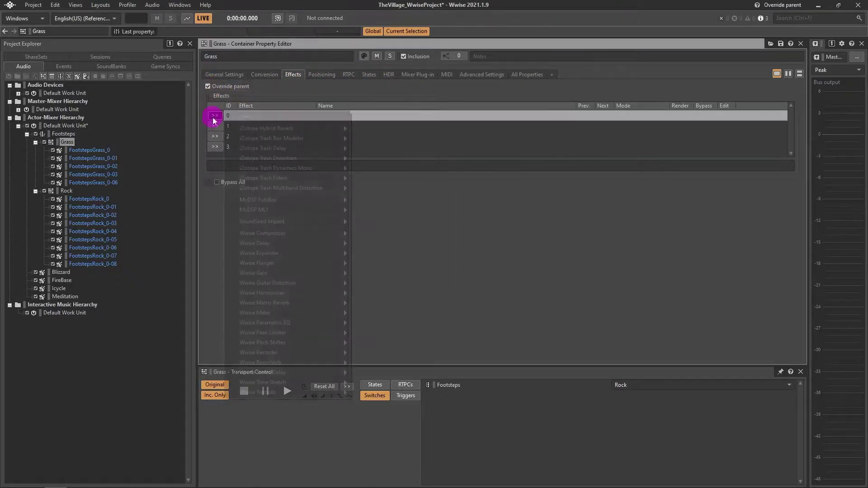
mouse_move(312, 382)
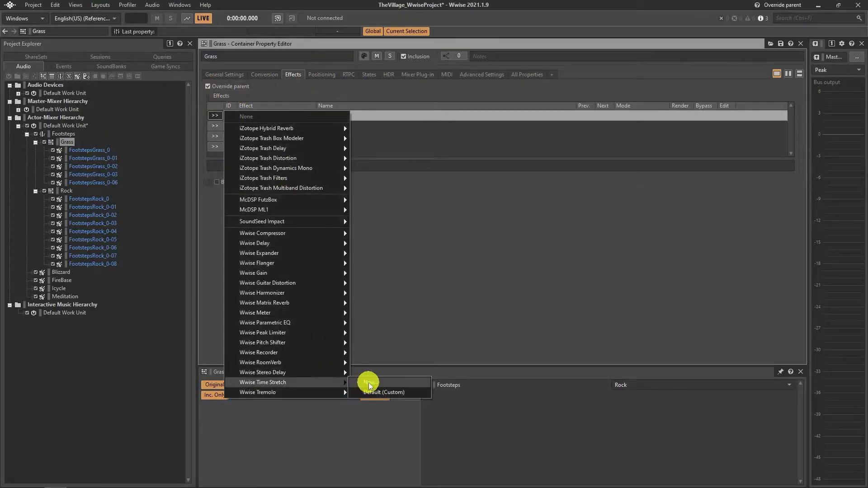
click(372, 392)
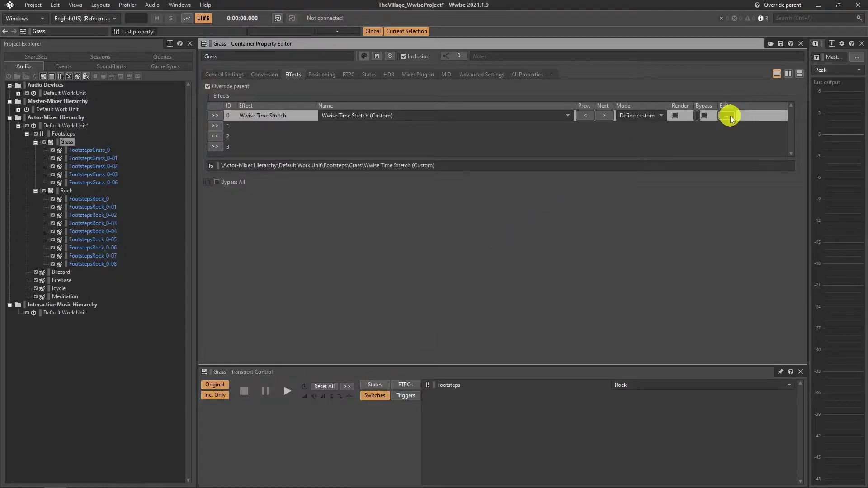
- Set the Grass effect's Time Stretch to 72, Time Stretch Random to 16 and Output Gain to 1 while previewing, and close its editor
click(718, 116)
drag(1, 118, 705, 124)
click(66, 141)
key(space)
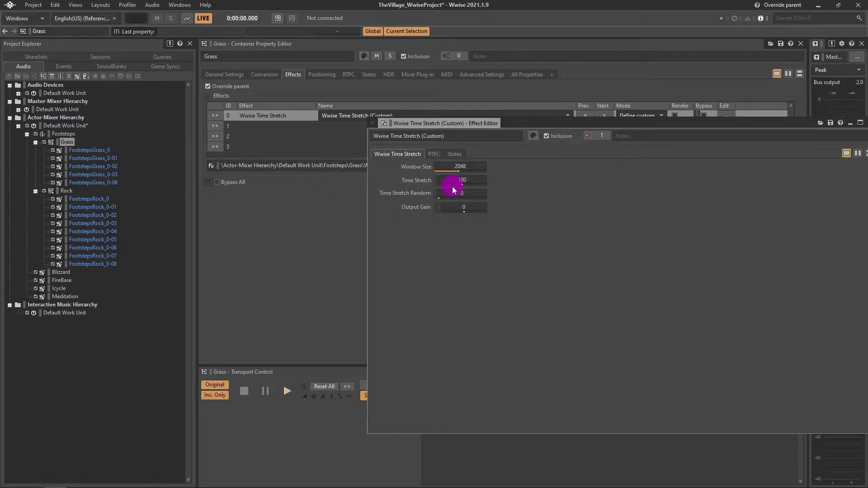
drag(464, 188, 445, 183)
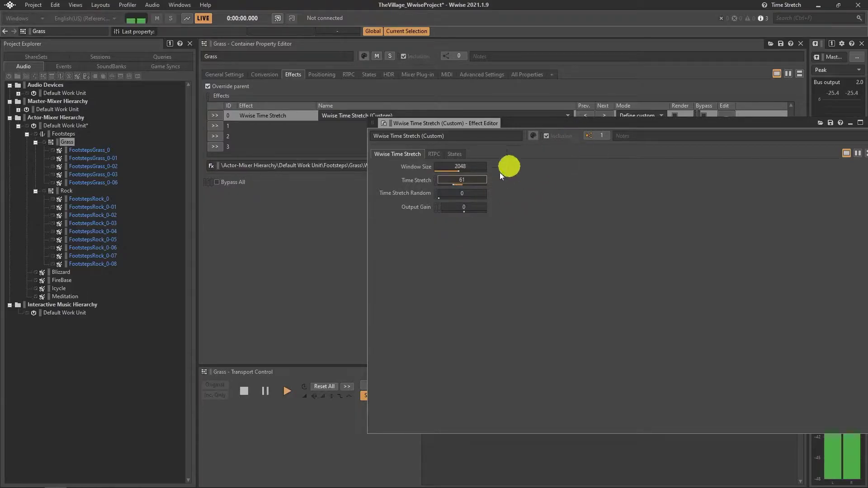
drag(451, 185, 454, 188)
drag(520, 123, 380, 109)
drag(323, 191, 302, 183)
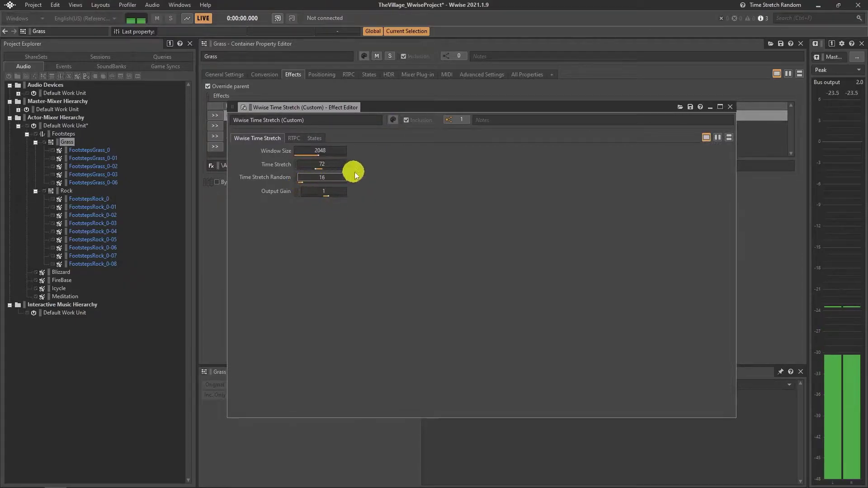
click(730, 107)
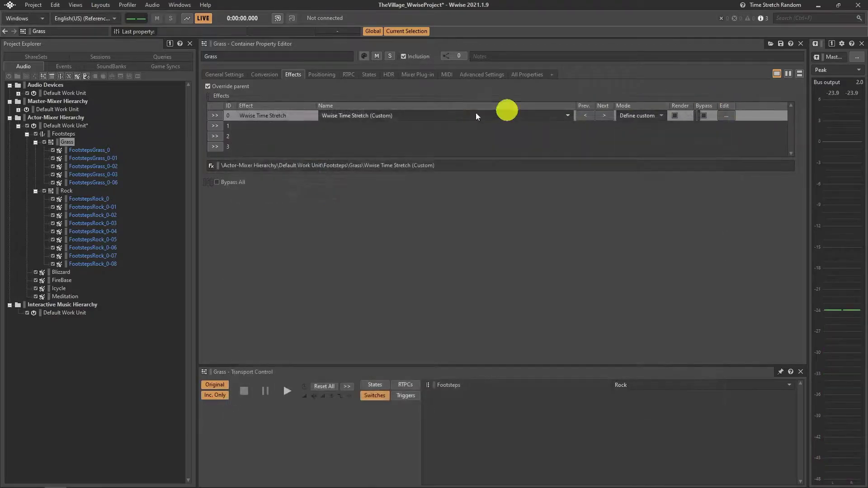
- In the Footsteps switch container's Contents Editor, assign the Grass container to the Grass switch and the Rock container to the Rock switch
click(225, 74)
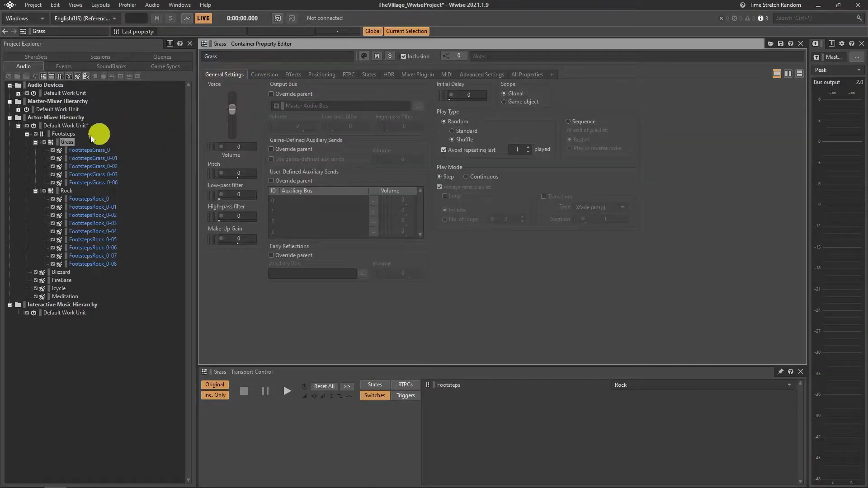
click(61, 134)
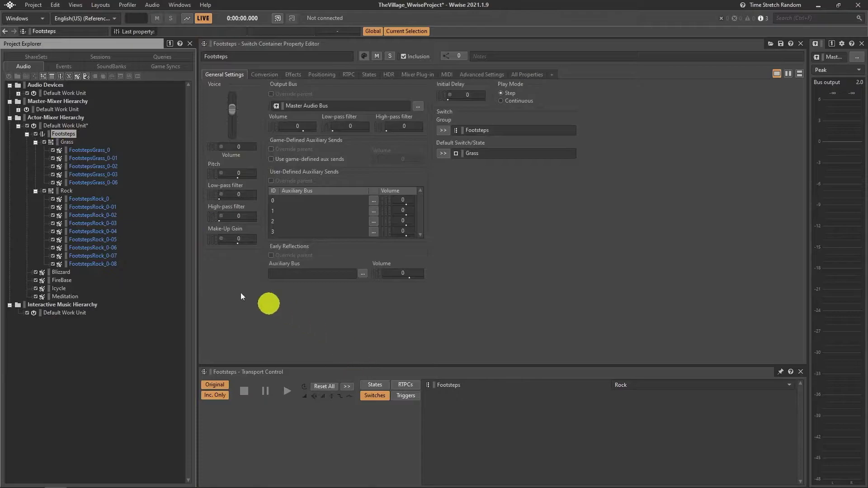
click(289, 392)
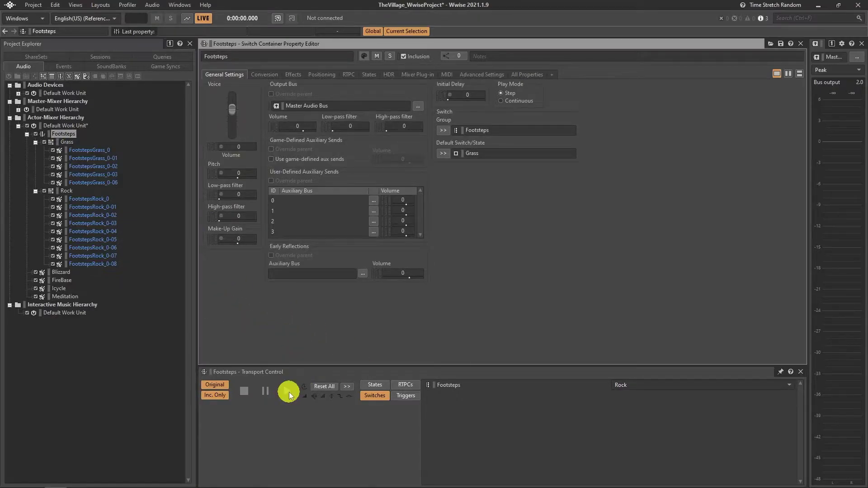
click(80, 8)
mouse_move(78, 15)
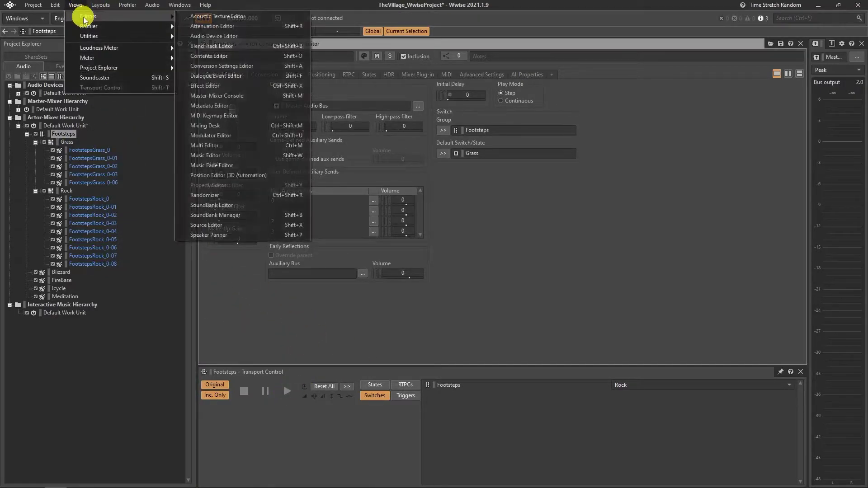
click(199, 52)
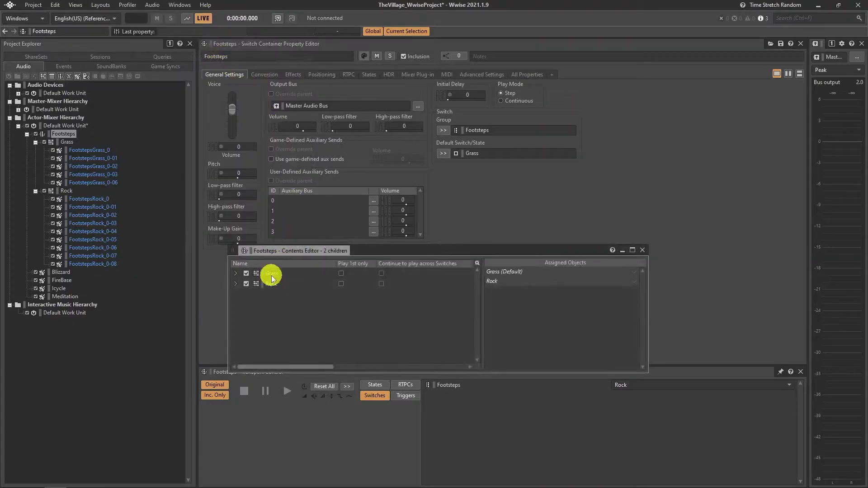
drag(268, 273, 453, 284)
drag(503, 275, 500, 273)
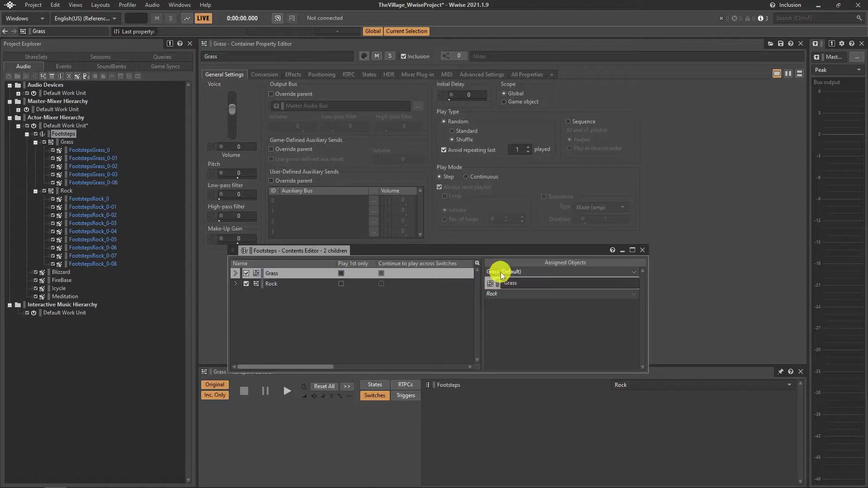
drag(270, 283, 501, 296)
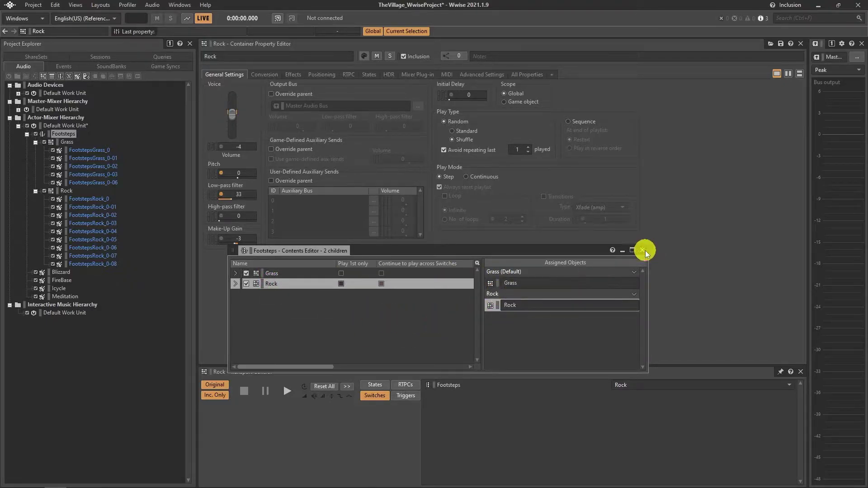
click(643, 250)
- Preview the Footsteps switch container with the Footsteps switch on Rock, on Grass and on Rock again
click(287, 390)
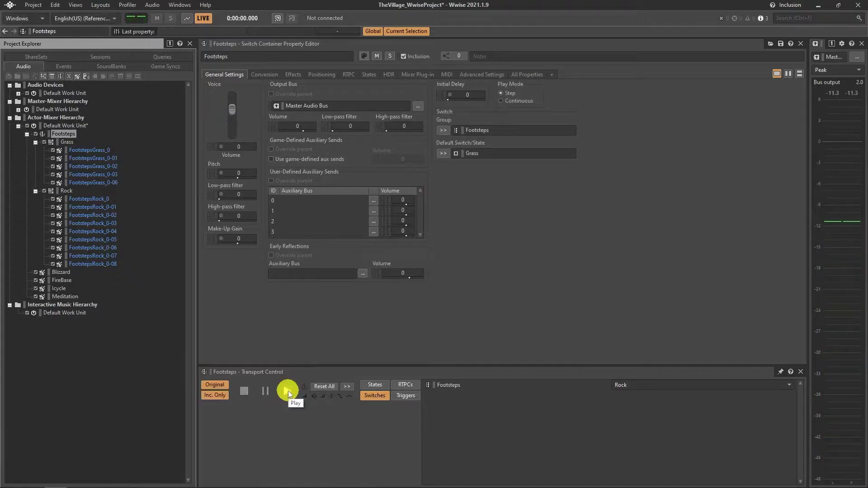
click(656, 386)
click(651, 395)
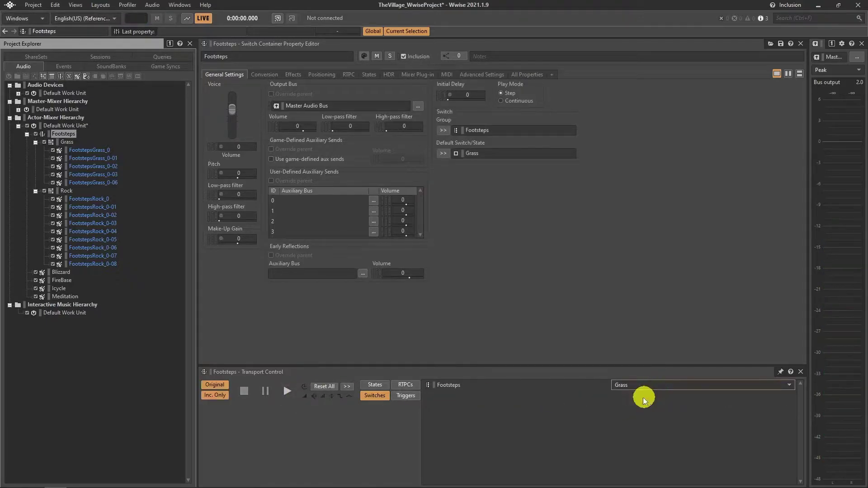
click(286, 392)
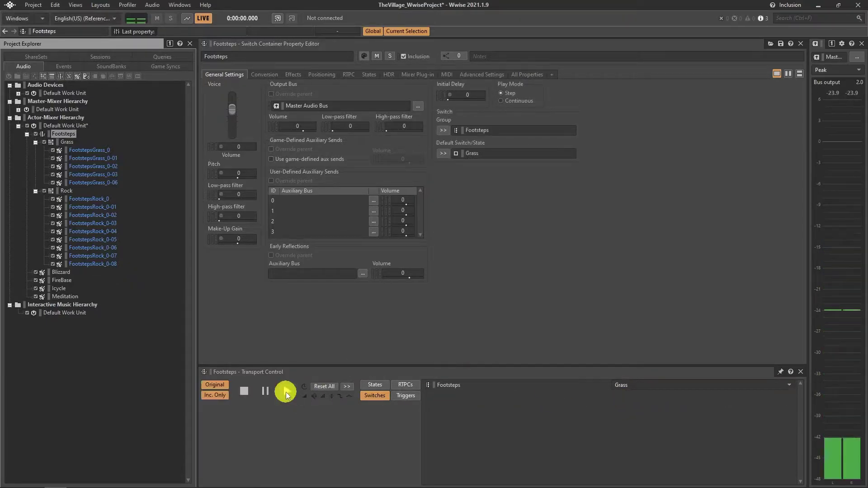
click(630, 386)
click(630, 401)
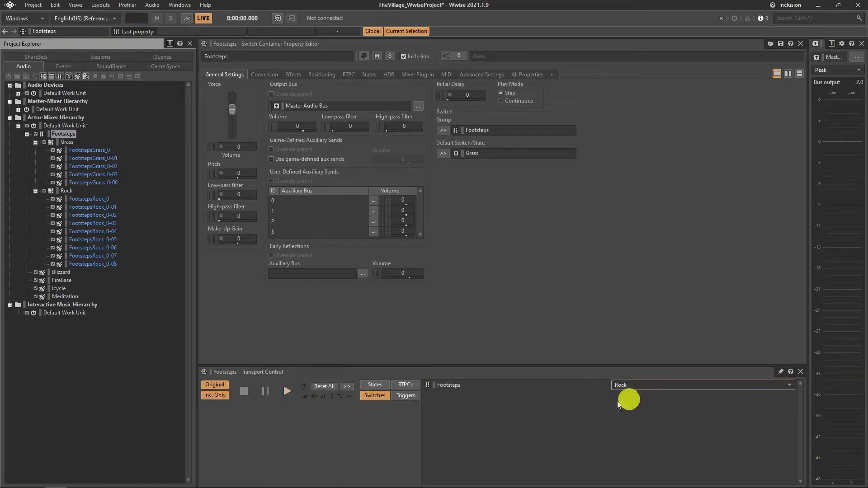
click(289, 390)
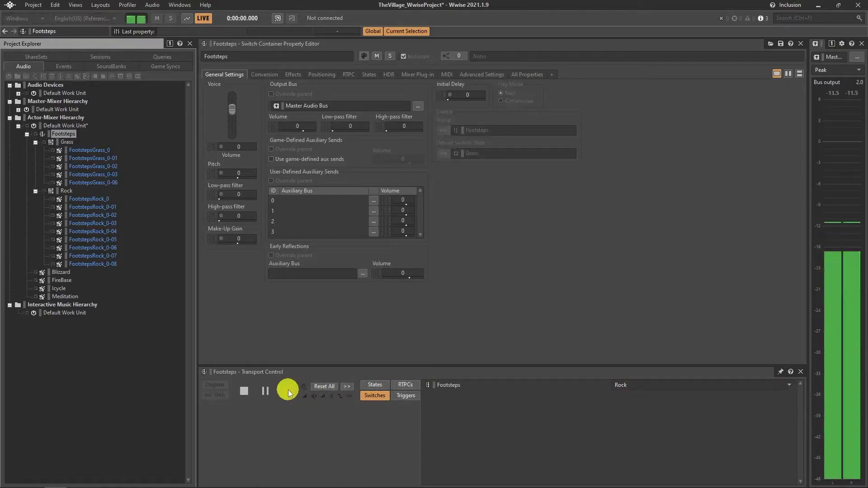
- Create an event named Footsteps in the Events Default Work Unit
click(62, 68)
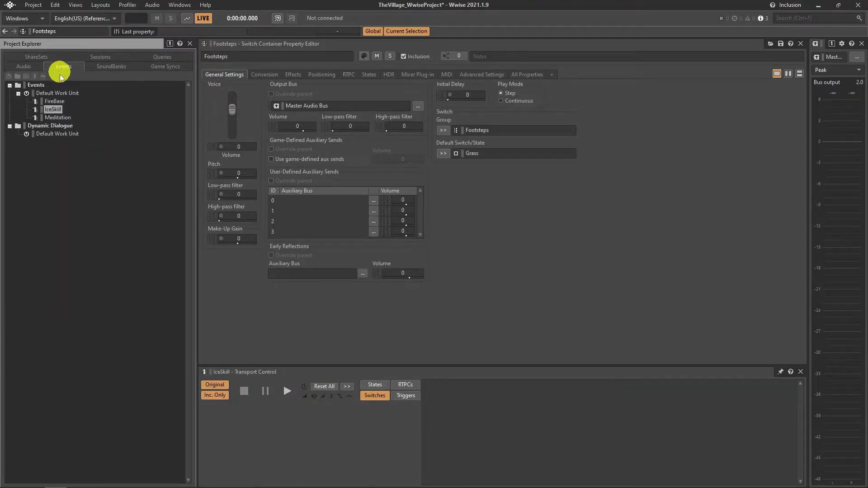
click(36, 92)
click(35, 76)
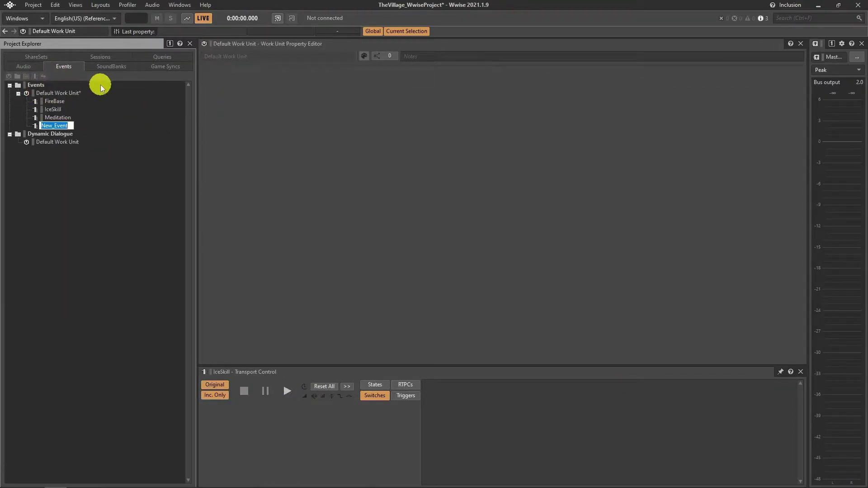
text(Footsteps)
key(Return)
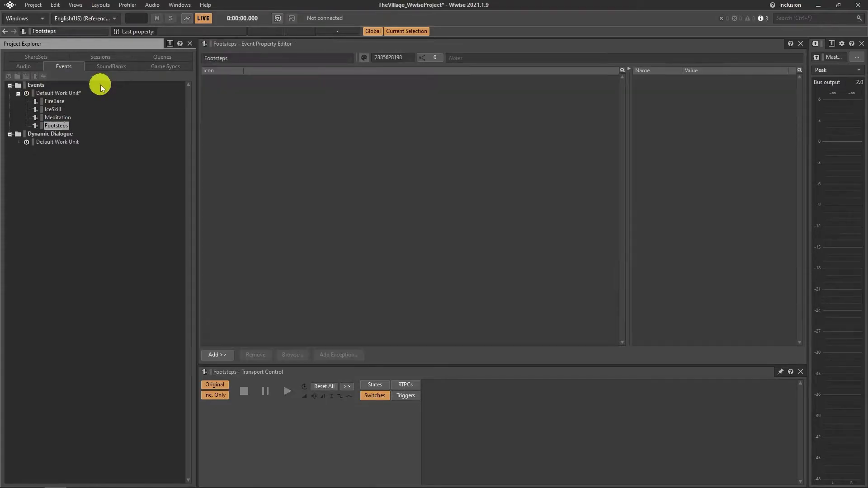
- Add the Footsteps switch container to the Footsteps event as a Play action and preview the event
click(23, 67)
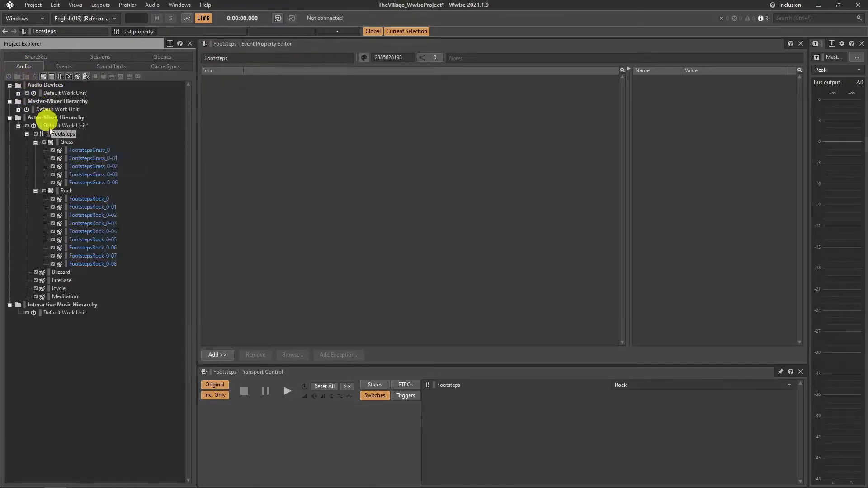
drag(59, 136, 258, 122)
click(64, 66)
click(53, 109)
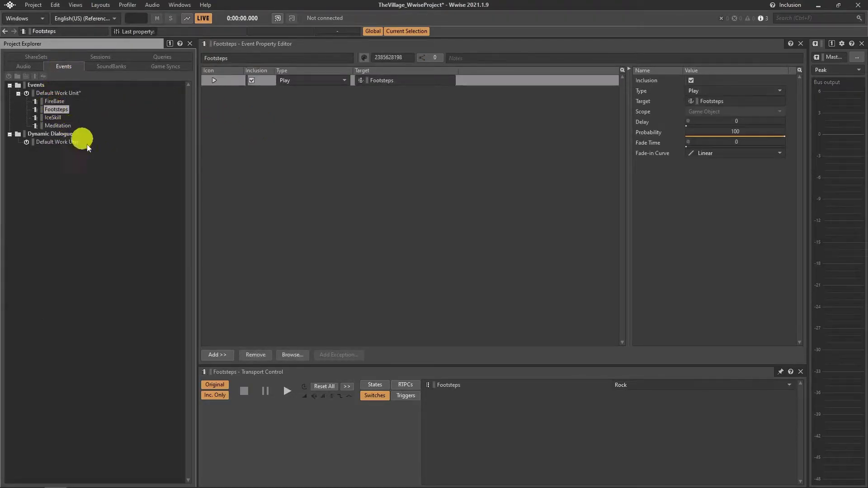
key(space)
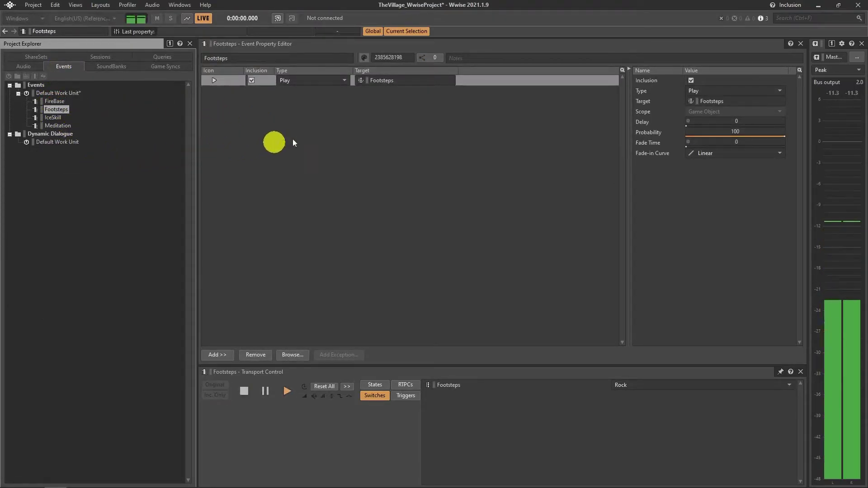
- Switch to the SoundBank layout and add the Footsteps event to the Main SoundBank
click(117, 69)
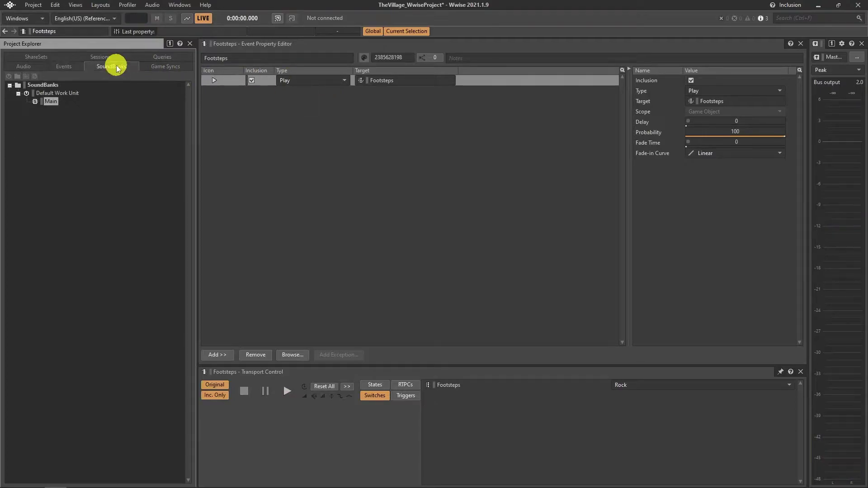
key(F7)
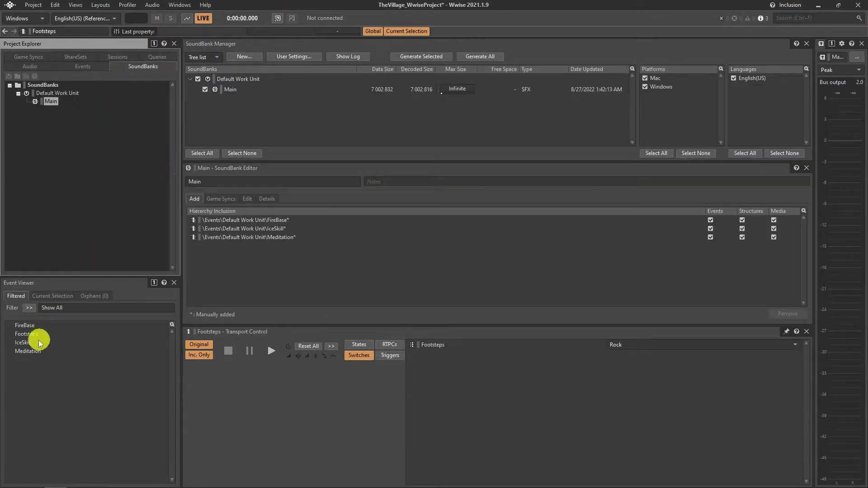
drag(29, 334, 271, 265)
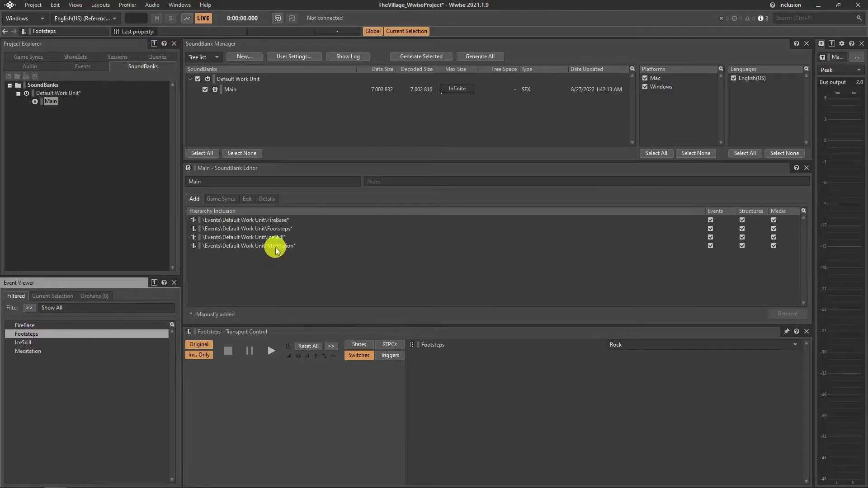
- Generate all SoundBanks for every platform and save the Wwise project
click(480, 56)
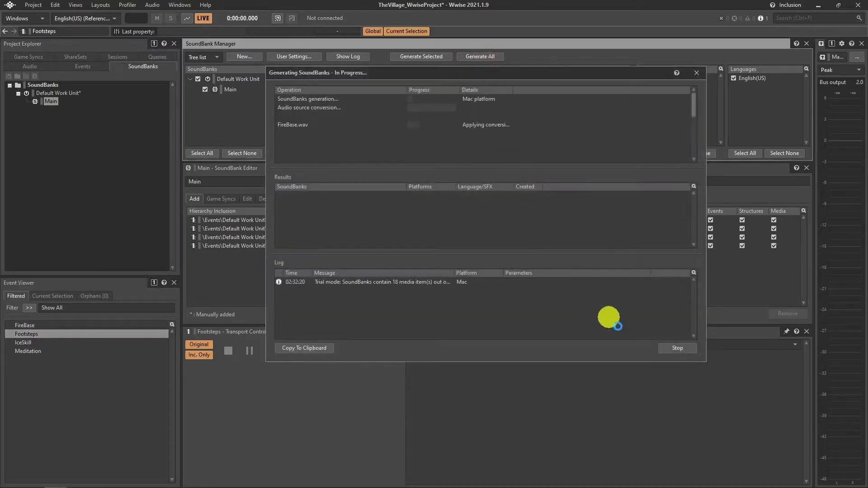
click(677, 348)
click(33, 4)
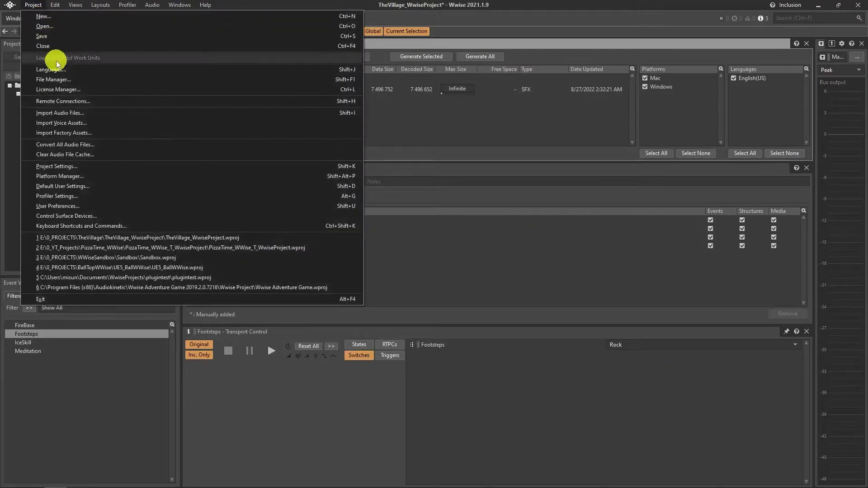
click(58, 33)
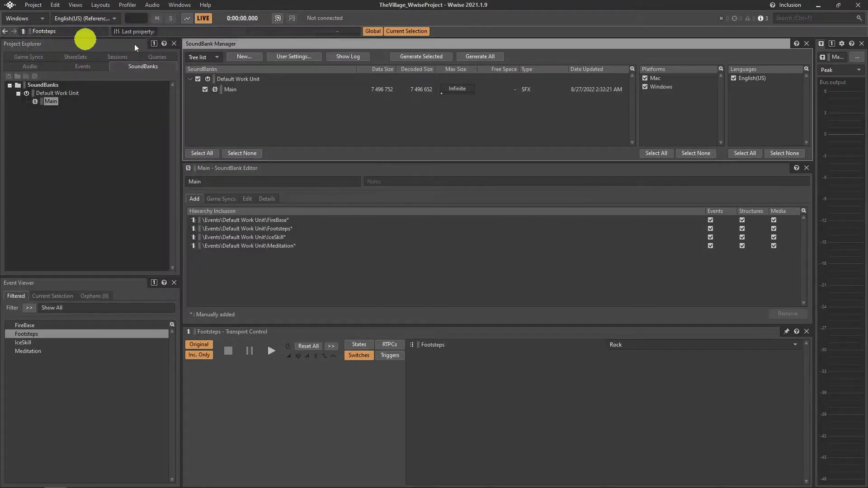
- Switch to the Unreal Editor and check the Wwise events in the WWiseAudio Events Default_Work_Unit content folder
click(819, 5)
key(ctrl+space)
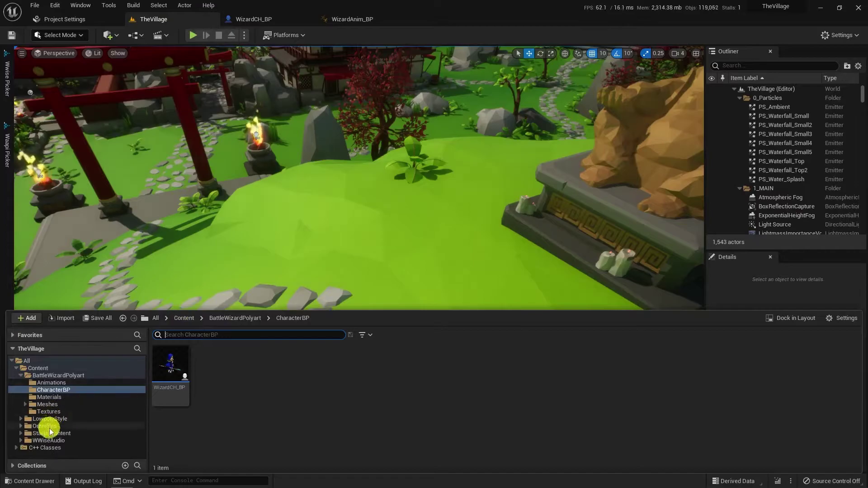
click(43, 440)
double_click(172, 367)
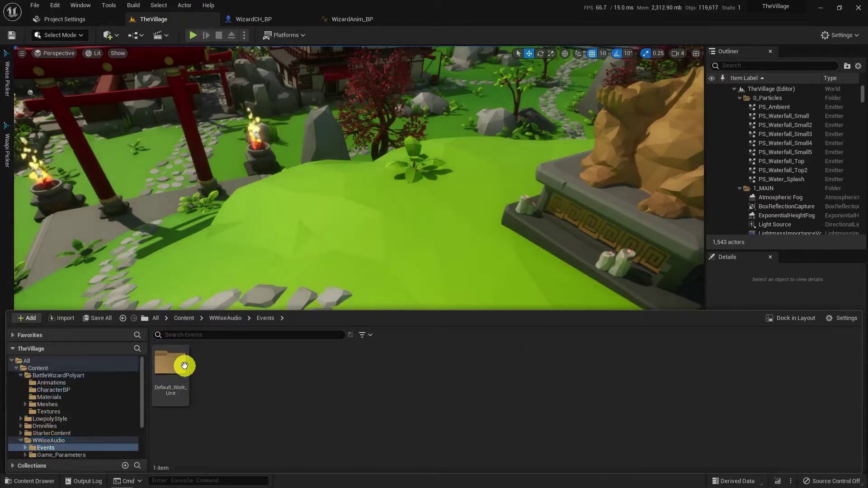
double_click(184, 365)
click(211, 369)
click(178, 367)
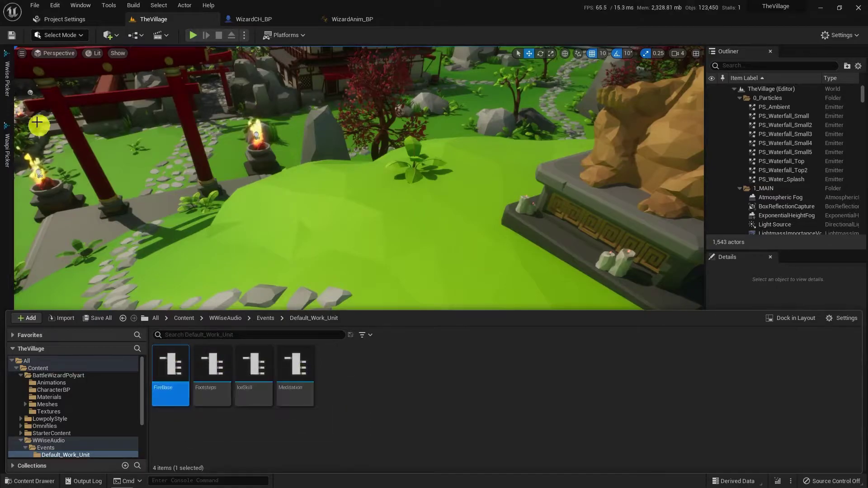
click(250, 370)
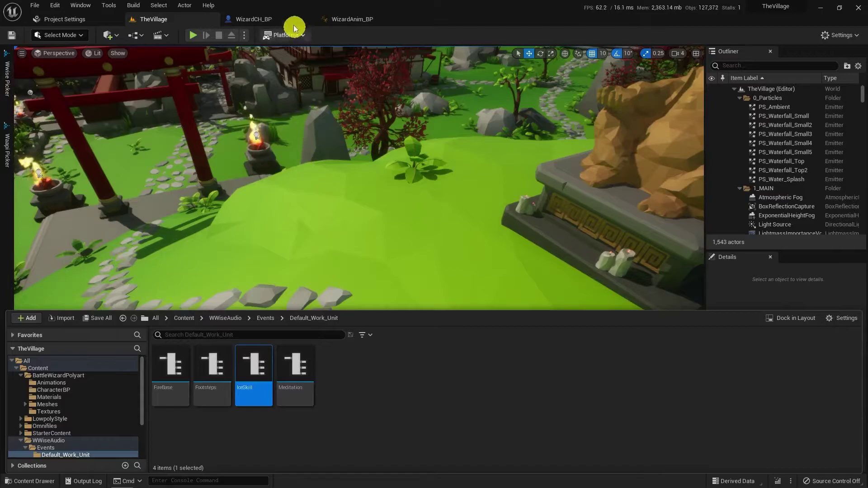
- In WizardAnim_BP's Event Graph, add a Wwise Set Switch node to the True output of the Branch that tests the Rock tag
click(274, 19)
click(348, 20)
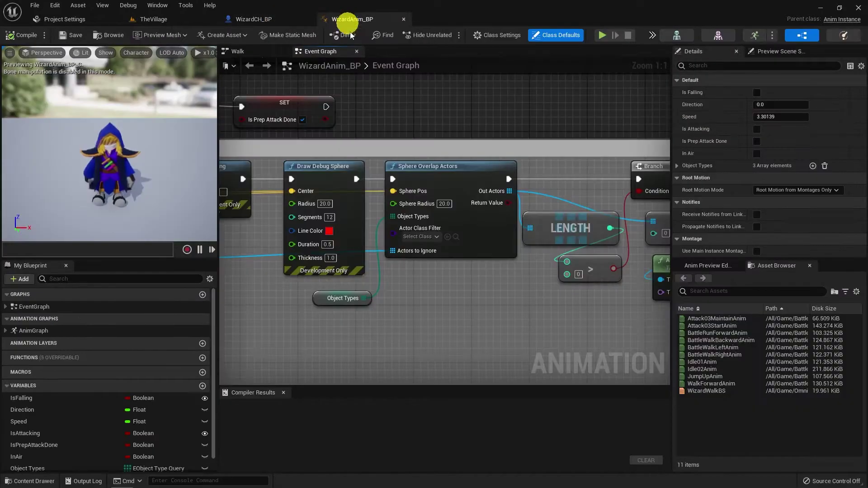
right_drag(362, 176, 252, 175)
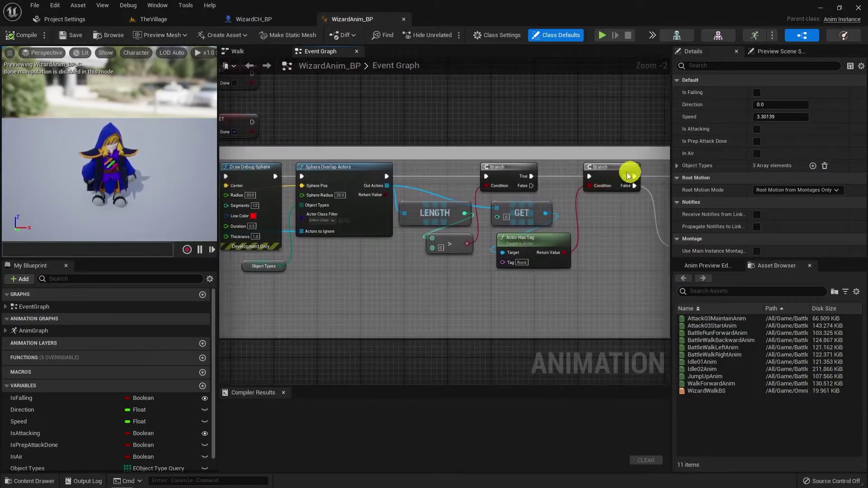
right_drag(473, 172, 378, 161)
right_drag(606, 138, 540, 138)
scroll(591, 156, up, 2)
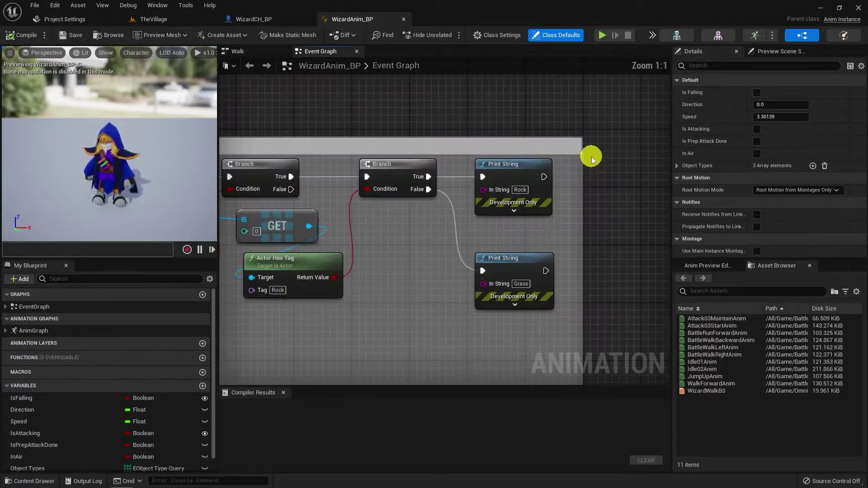
right_drag(571, 168, 539, 173)
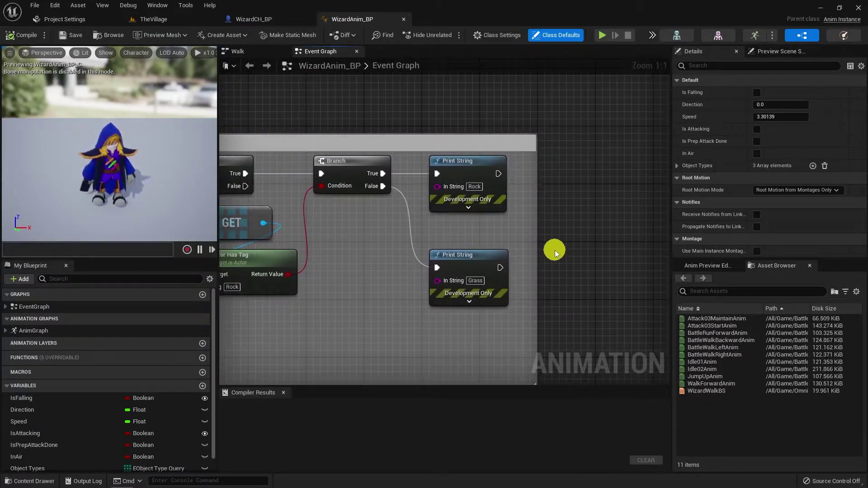
scroll(555, 252, down, 1)
right_drag(558, 268, 504, 230)
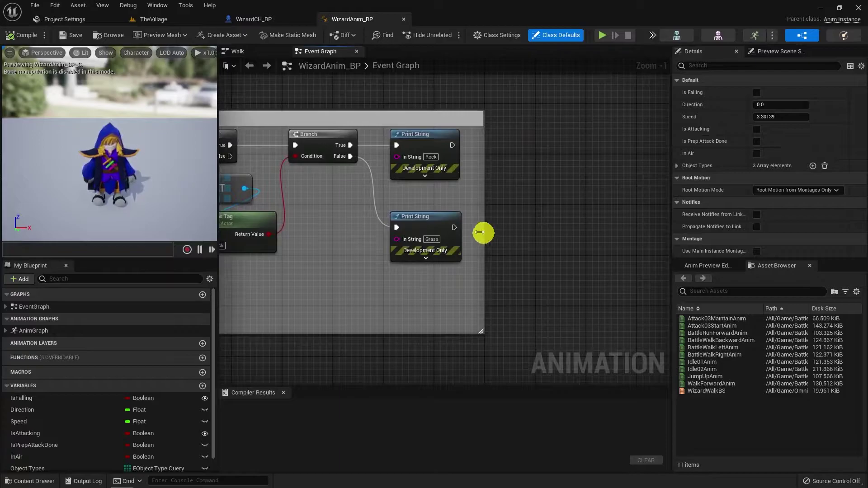
drag(350, 144, 400, 103)
text(set swit)
key(Return)
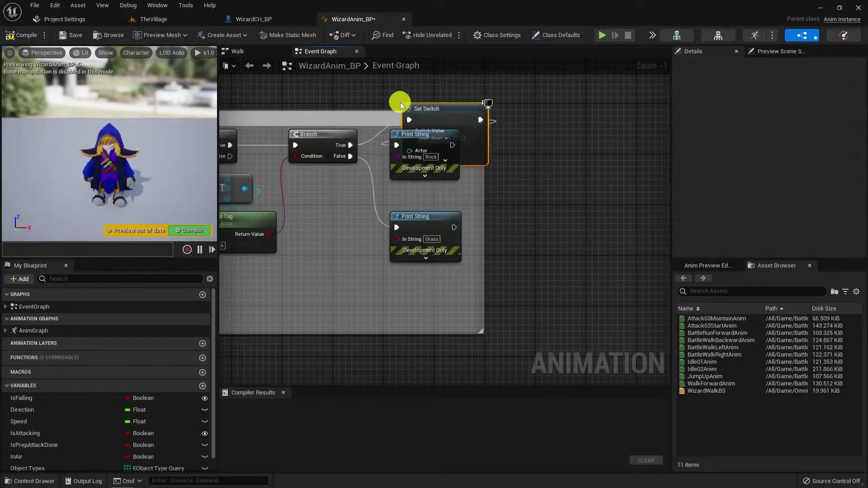
- Delete the Rock and Grass Print String nodes and place the Set Switch node beside the Branch's True output
click(393, 135)
key(Delete)
click(415, 215)
key(Delete)
drag(442, 111, 421, 138)
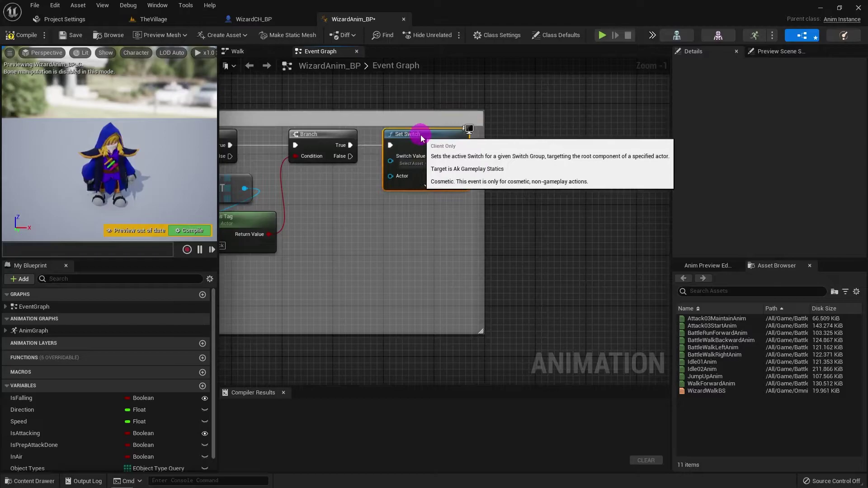
- Open the asset choices for the Set Switch node's Switch Value
click(412, 163)
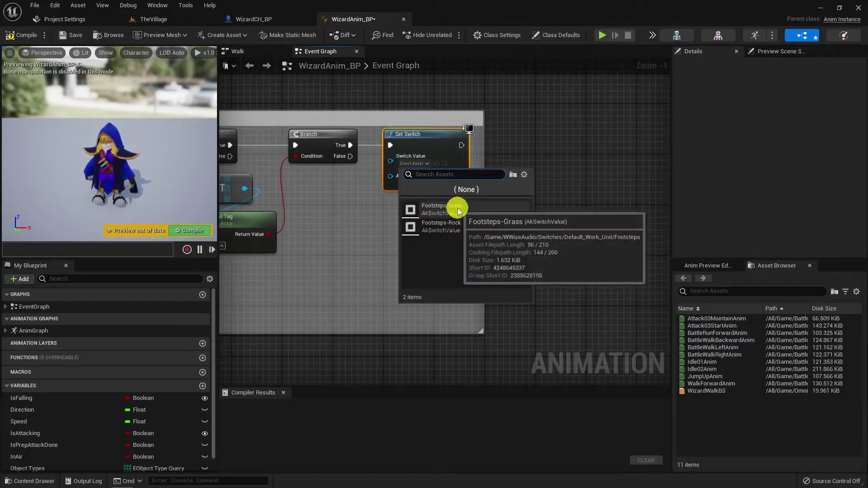